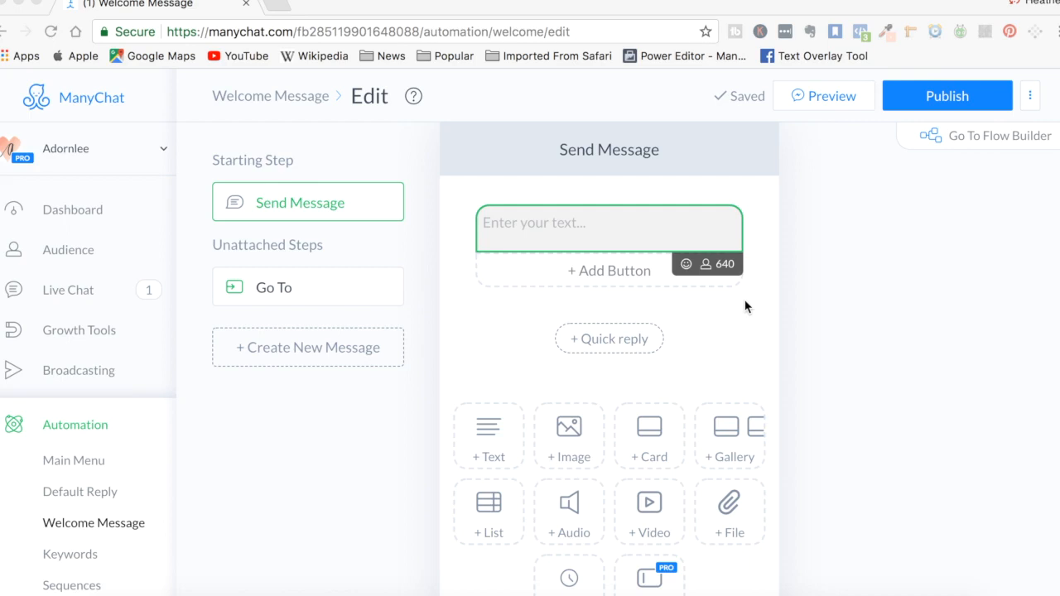
- Begin the welcome message with the greeting "Hi", the First Name field and an exclamation mark, followed by a blank line
click(525, 225)
text(Hi)
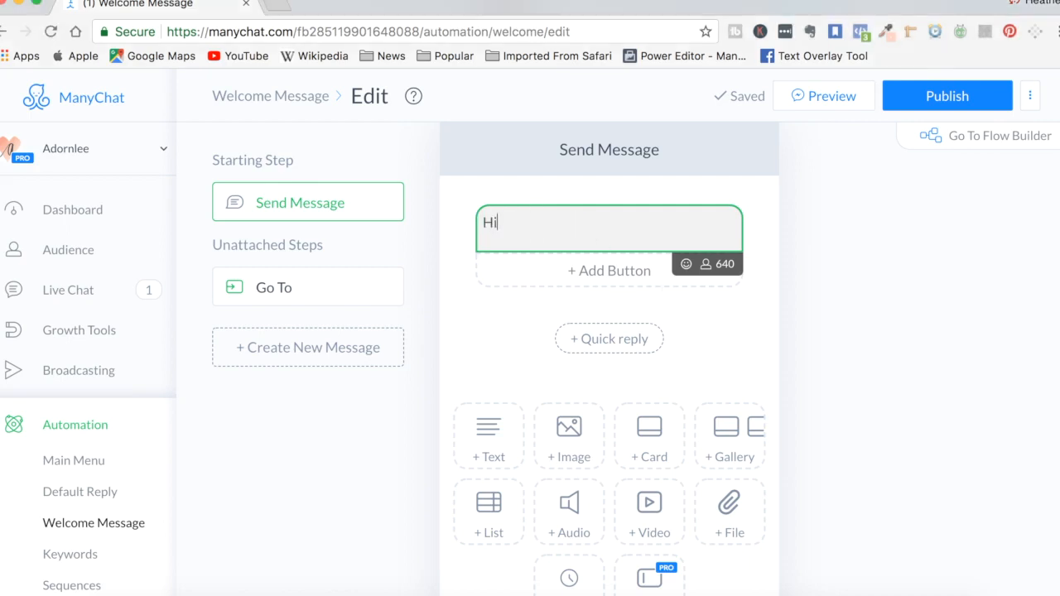
text(!)
key(Return)
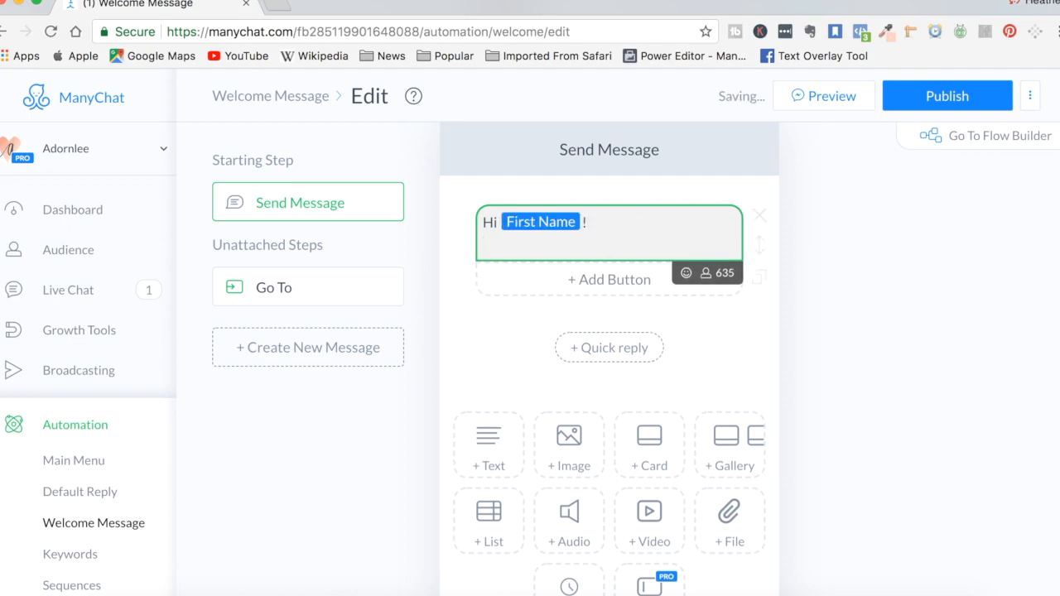
key(Return)
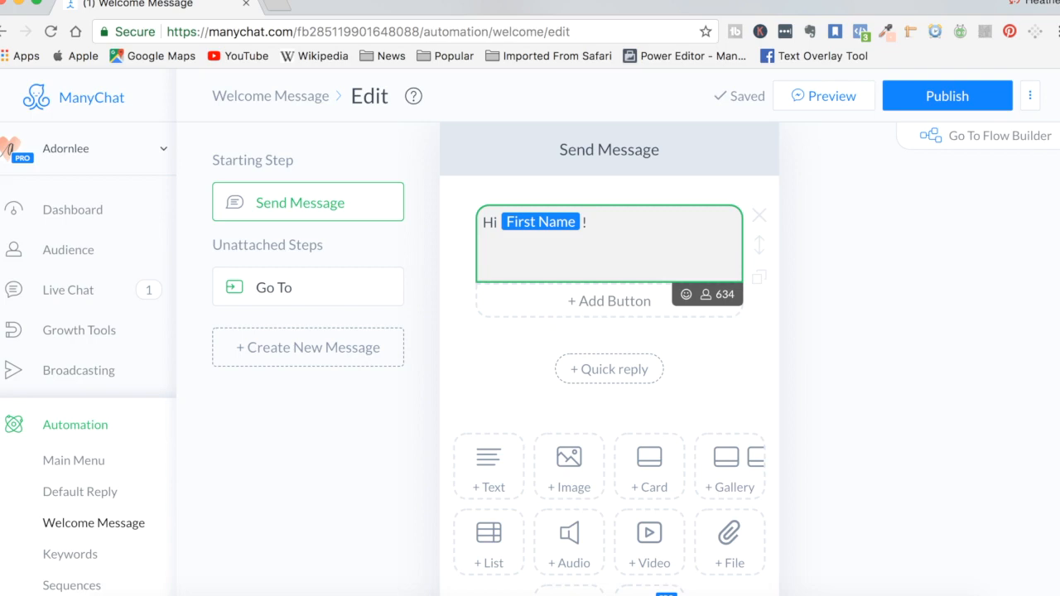
- Add "I help ambitious entrepreneurs increase their impact and income with messenger bot marketing. Below are some helpful resources. Warmly," and the sender's first name
text(I help ambitious entrepreneurs increase their impact and income with messenger bot marketing.  Below are some helpful resources.)
text(Warmly,)
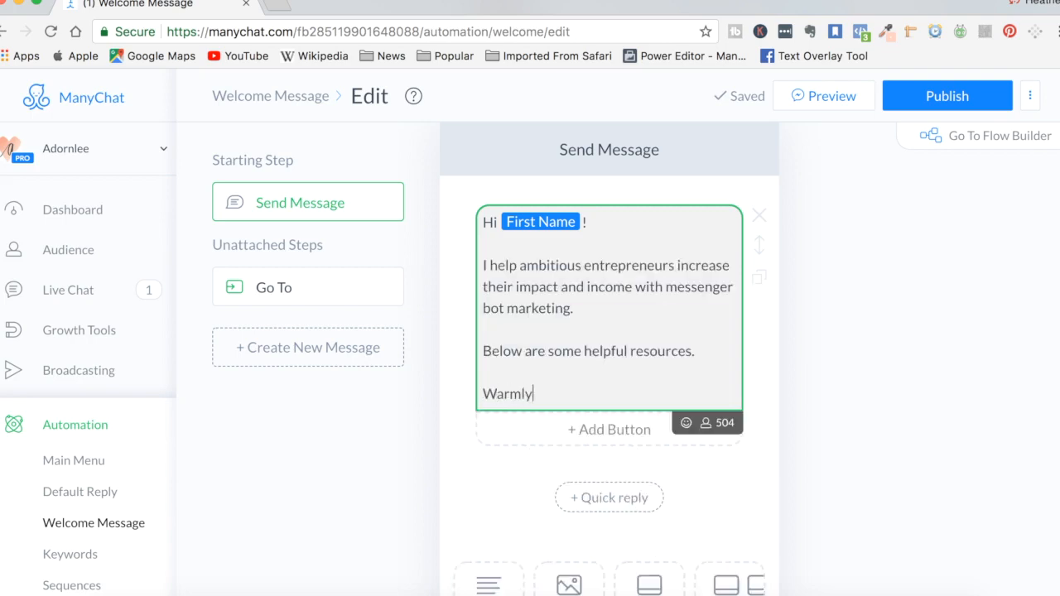
key(Return)
text(Heather)
- Add a button titled "FREE Guide" below the message text that opens the page owner's website
scroll(612, 372, down, 2)
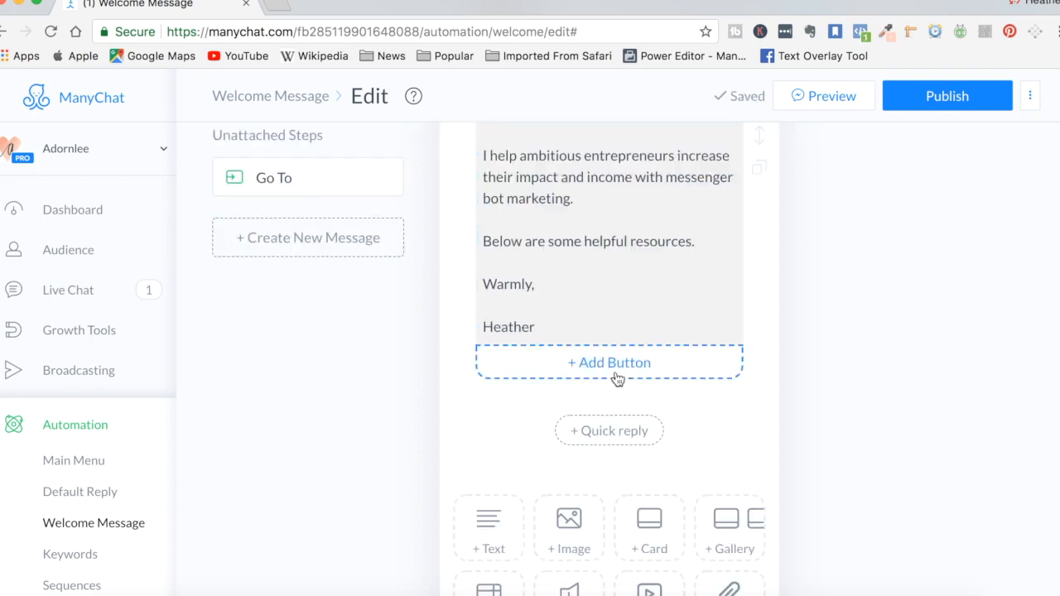
click(619, 370)
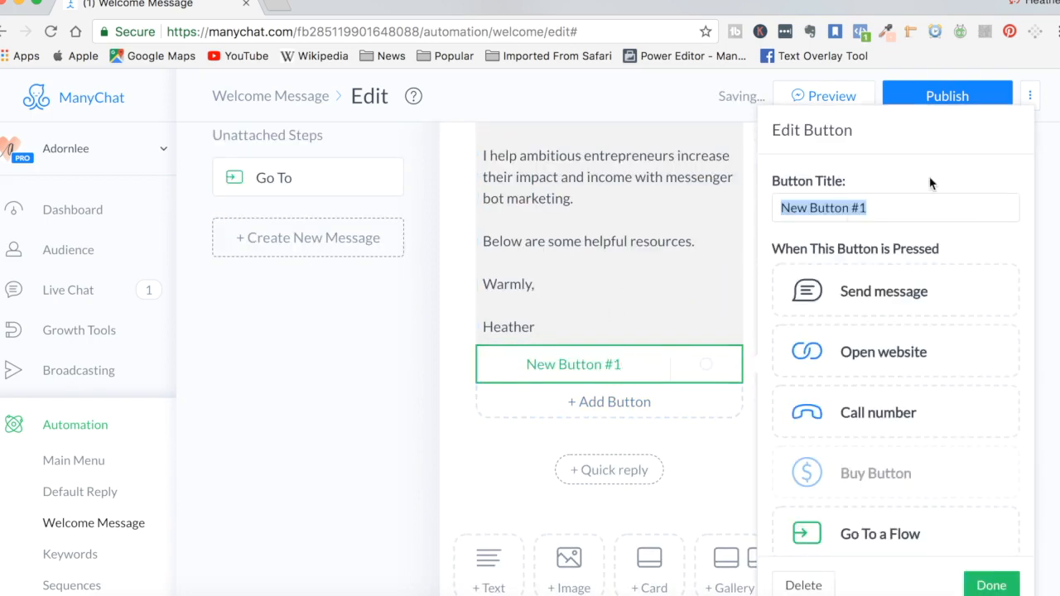
text(FREE)
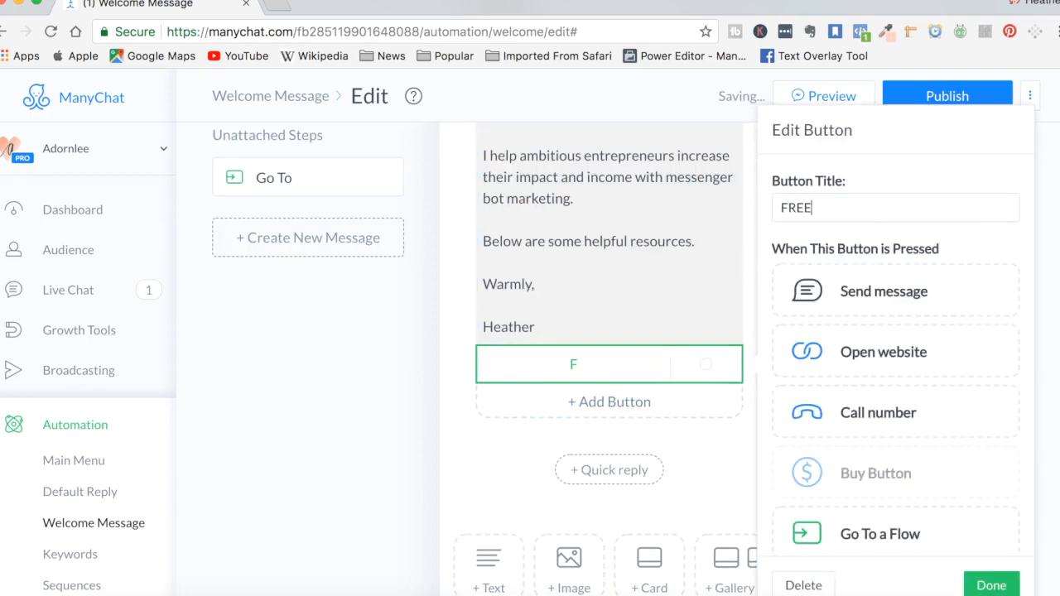
text( Guide)
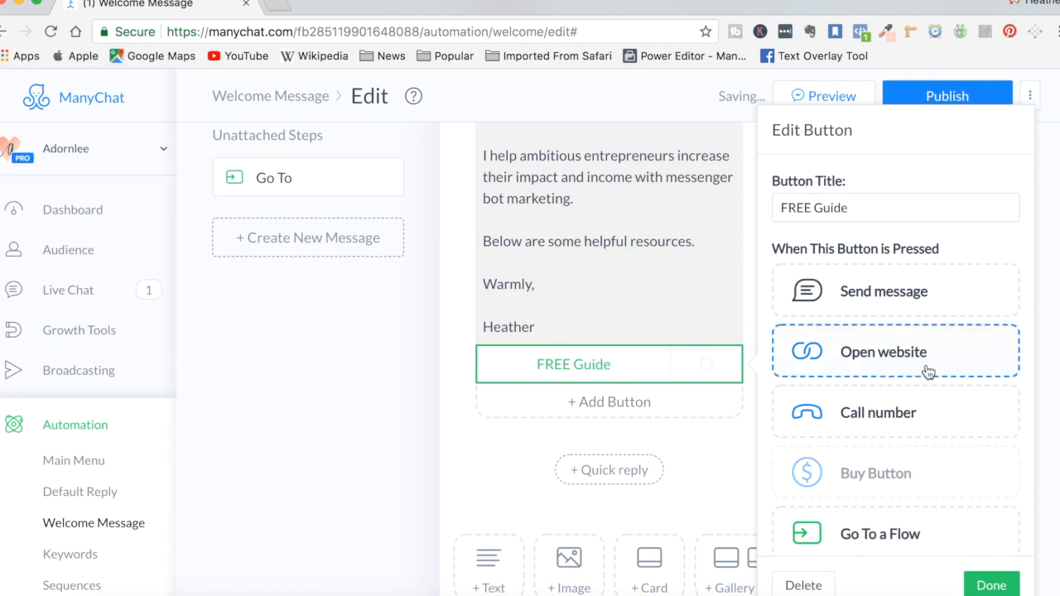
click(928, 372)
click(830, 381)
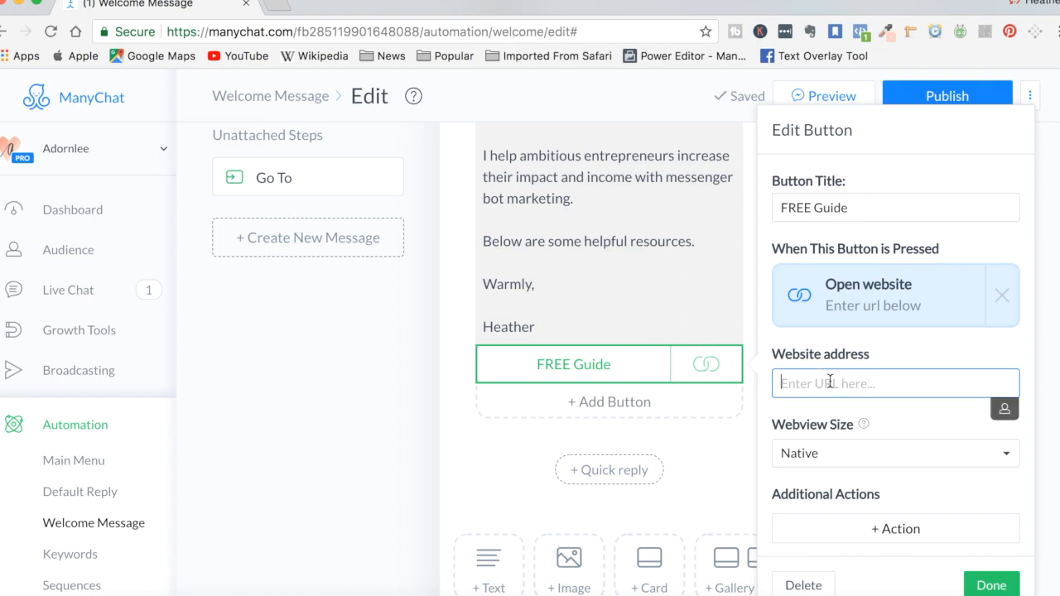
text(heatherterveen.com)
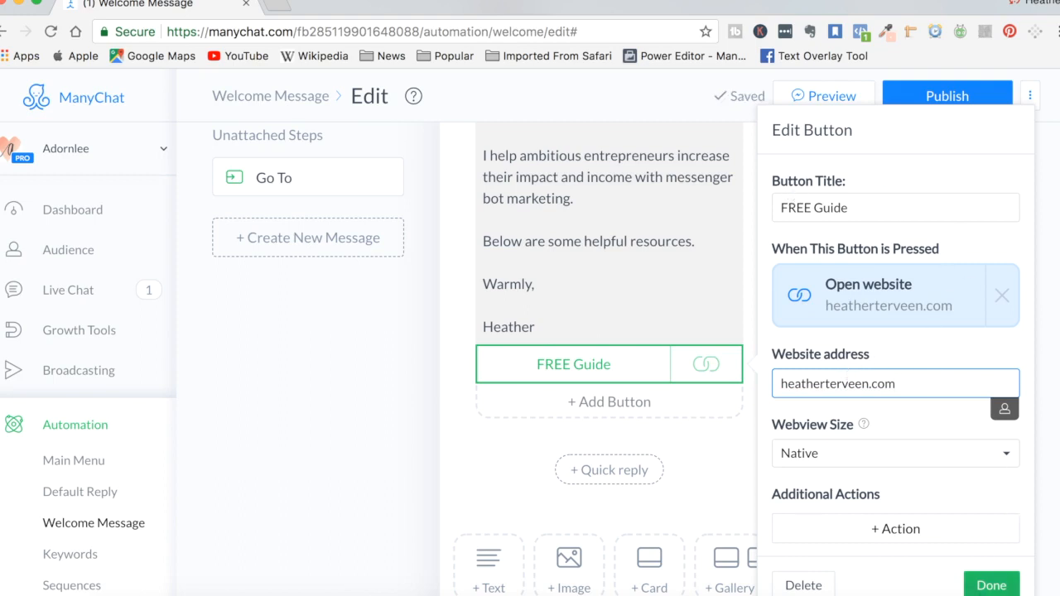
click(991, 586)
- Add a second message button titled "FREE Group" that opens the /community page of the owner's website
click(609, 402)
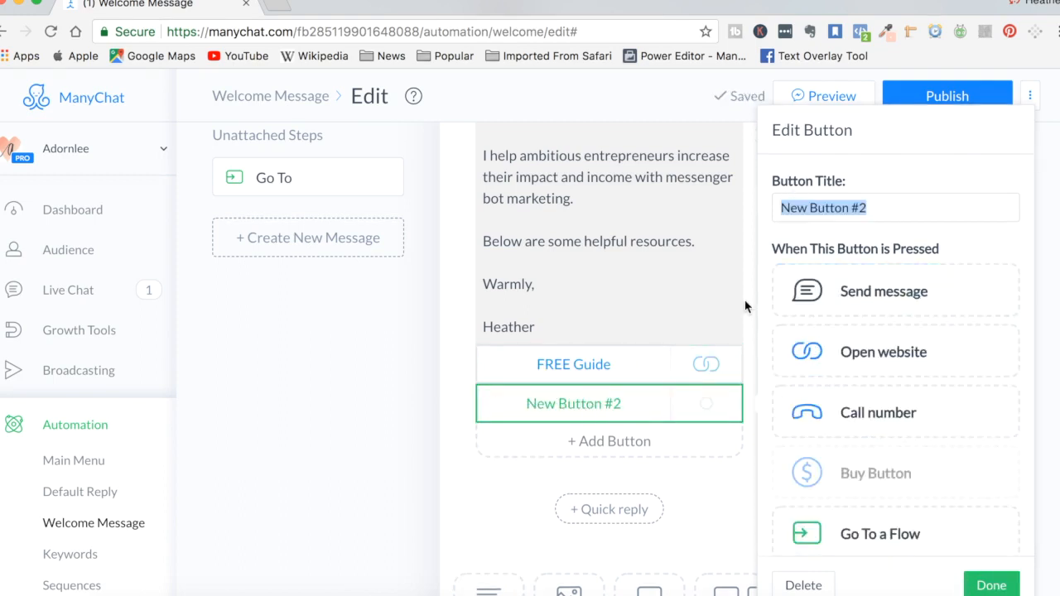
text(Free)
key(BackSpace)
key(BackSpace)
key(BackSpace)
text(R)
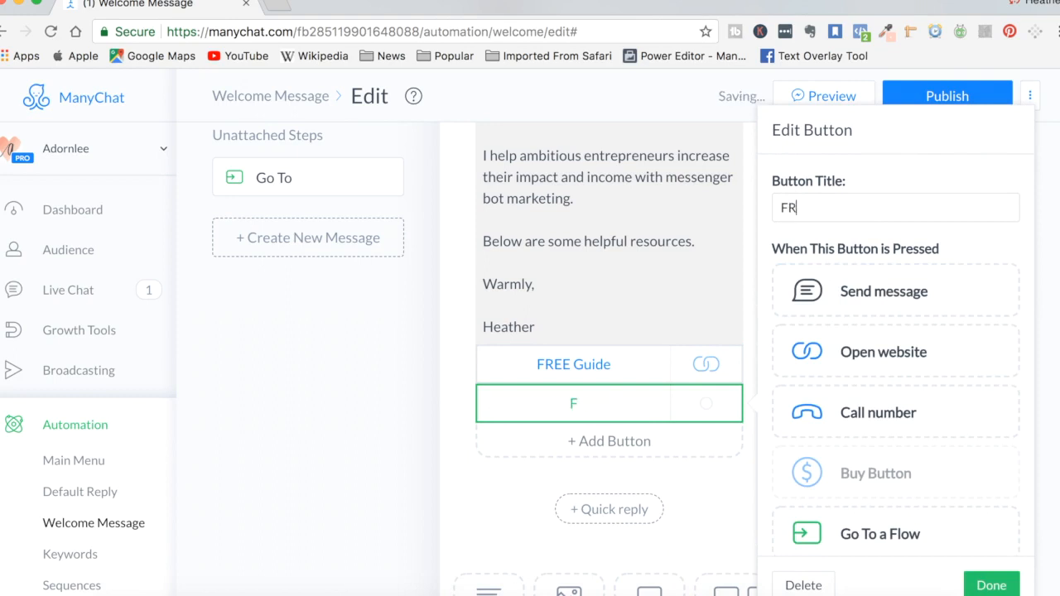
text(EE Group)
click(878, 352)
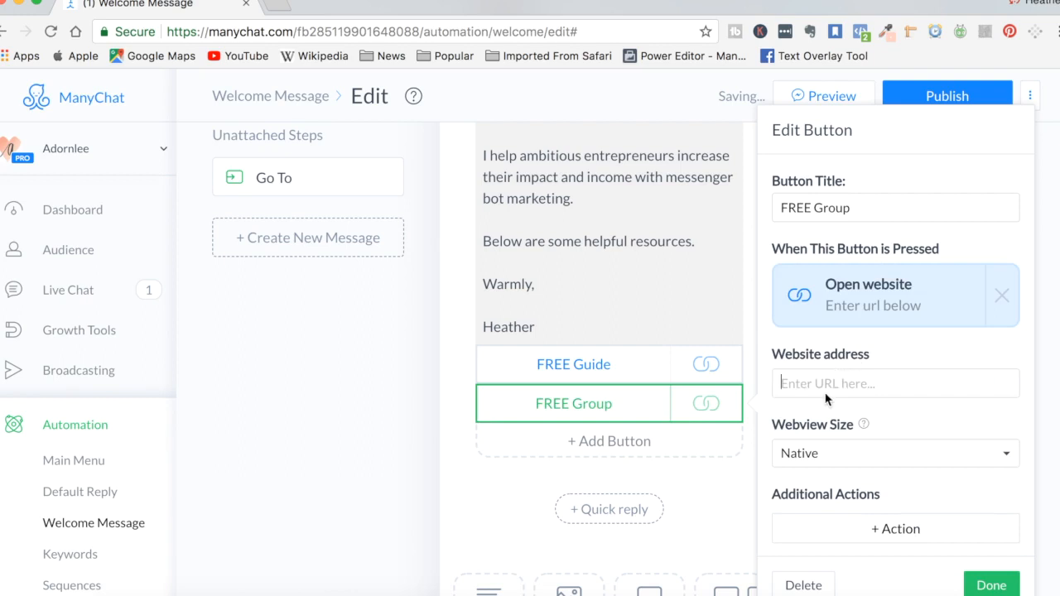
text(heatherter)
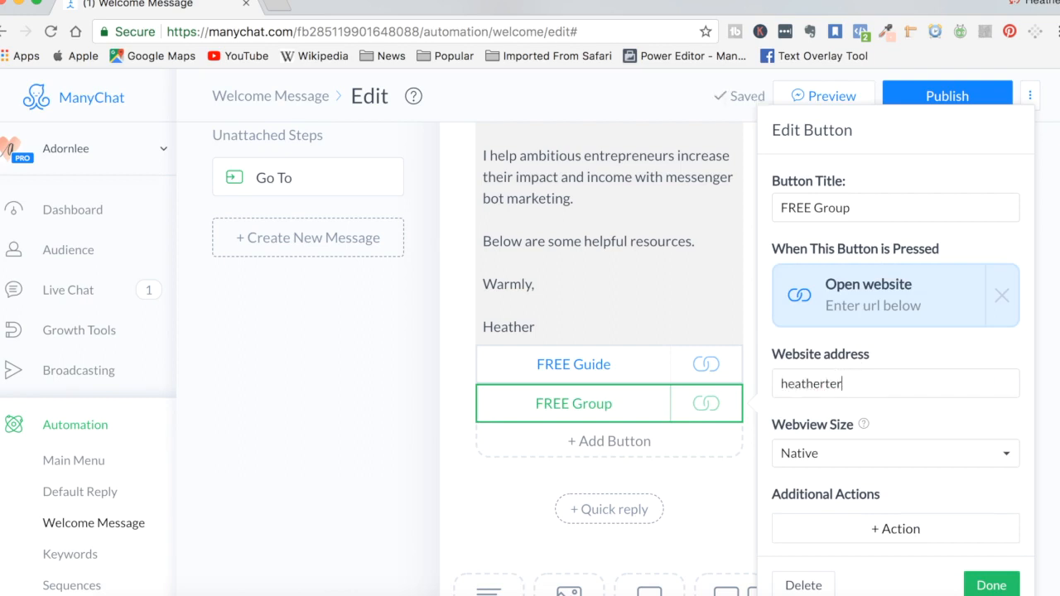
text(veen.com/com)
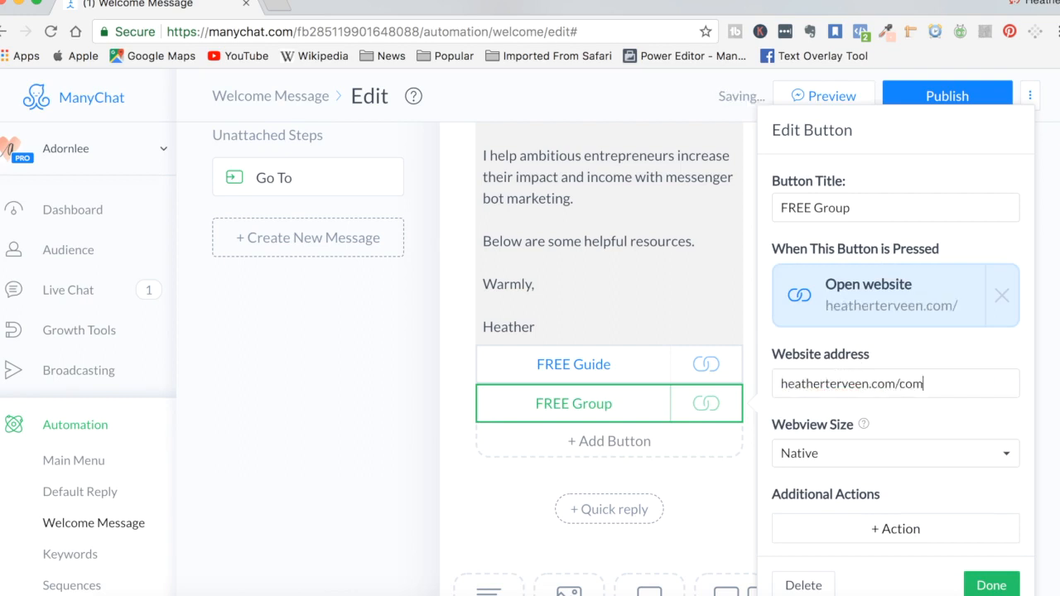
text(munity)
click(986, 586)
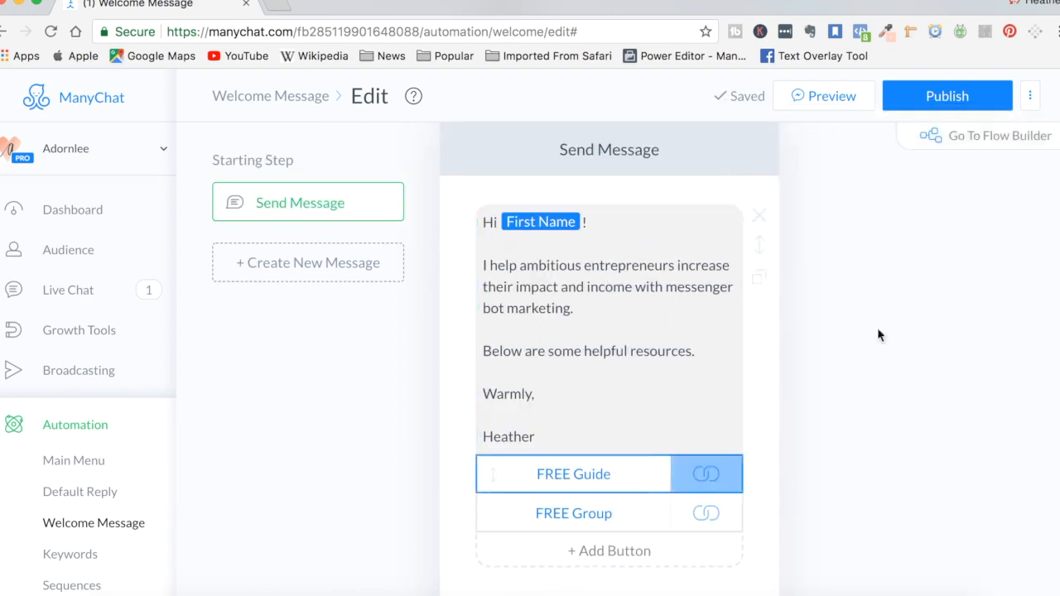
- Preview the finished welcome message in Messenger
click(835, 93)
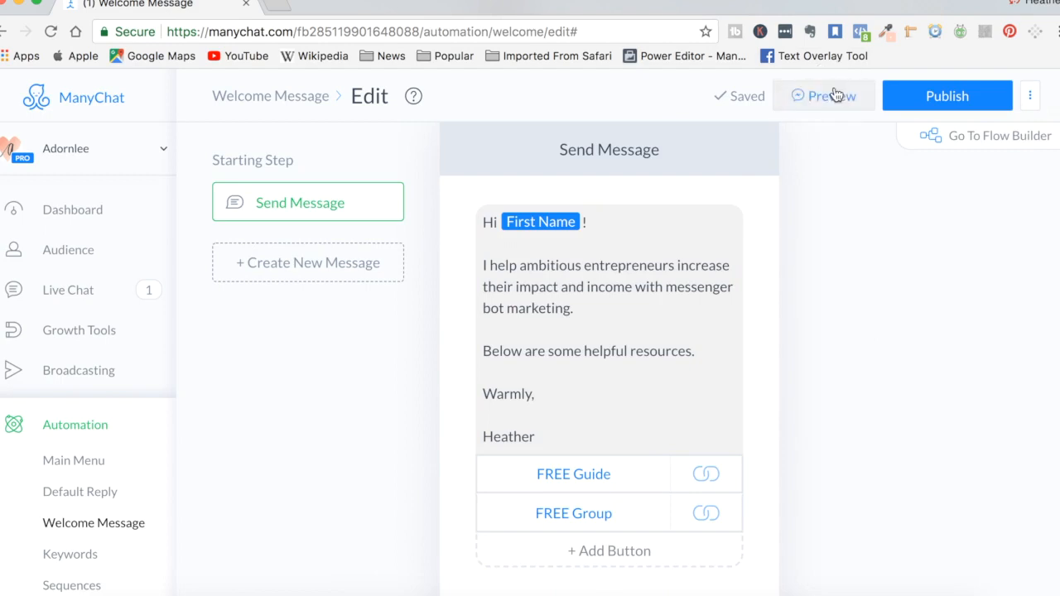
click(927, 217)
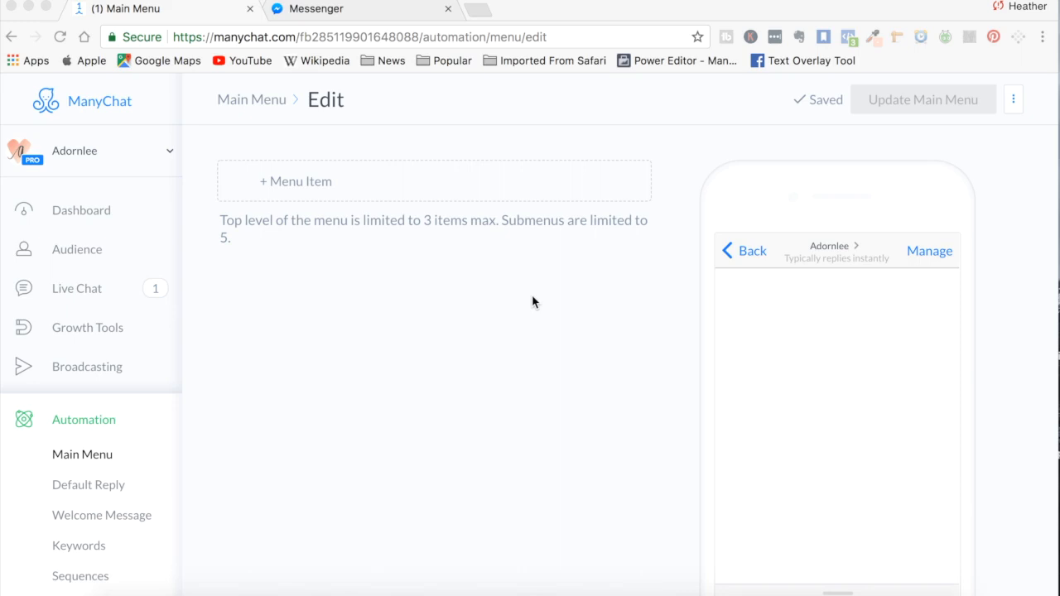
- Add a first item to the automation's Main Menu and title it "FREE GUIDE"
click(71, 461)
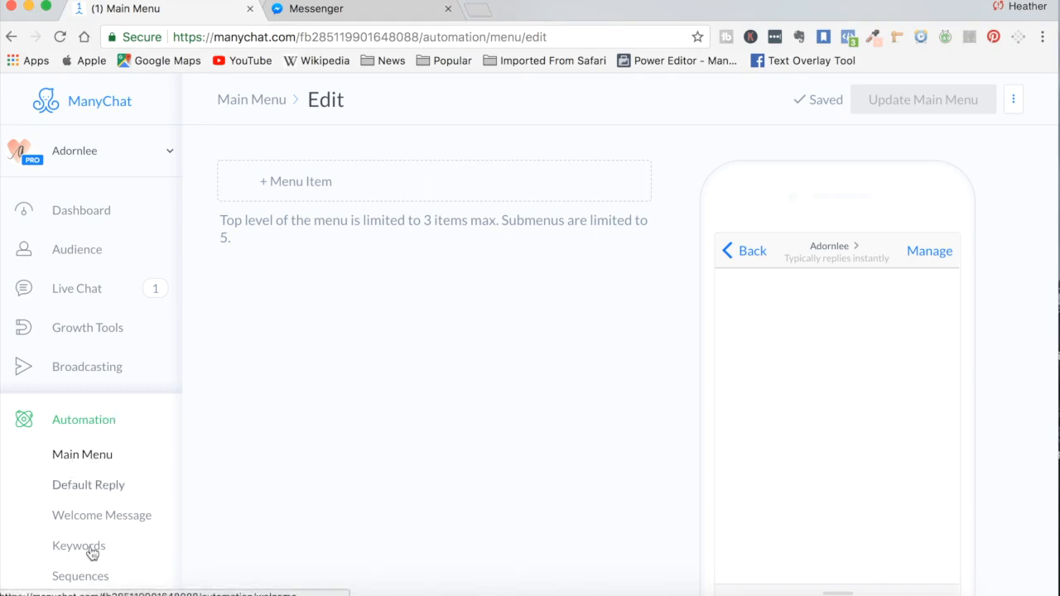
click(325, 183)
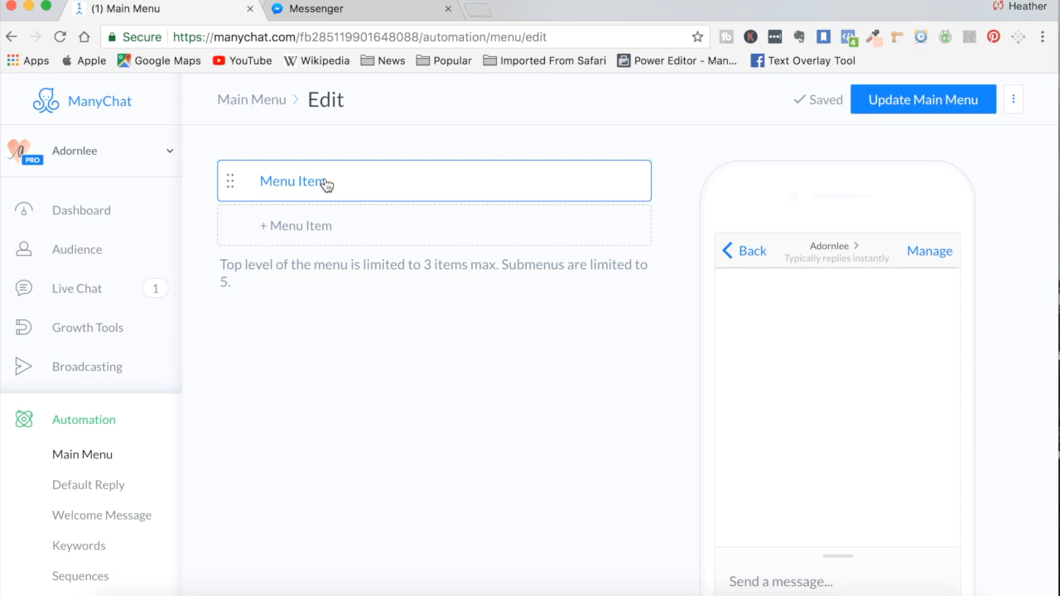
click(326, 182)
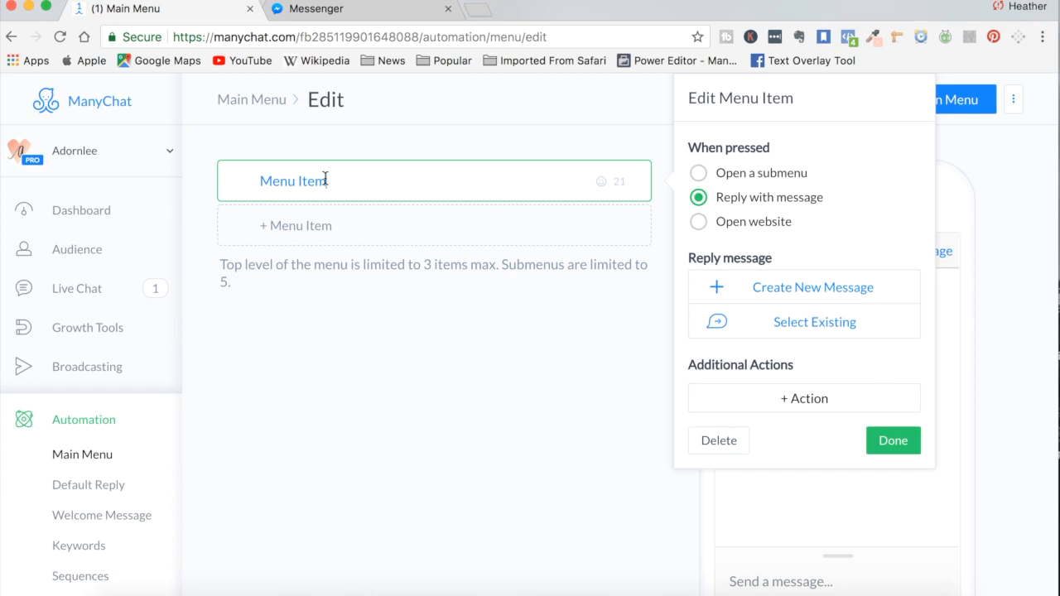
drag(350, 180, 208, 182)
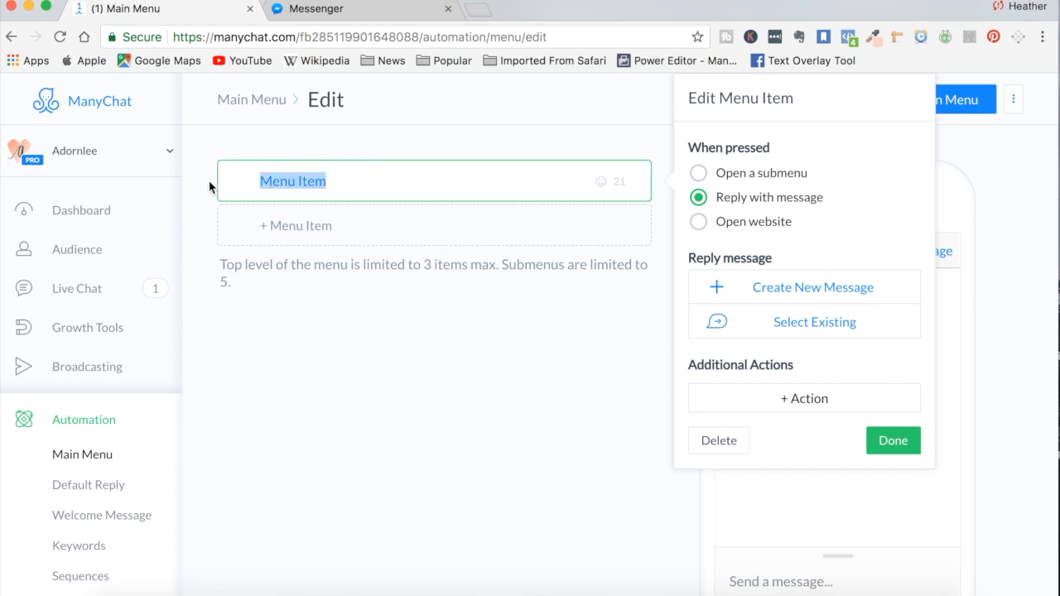
text(FREE)
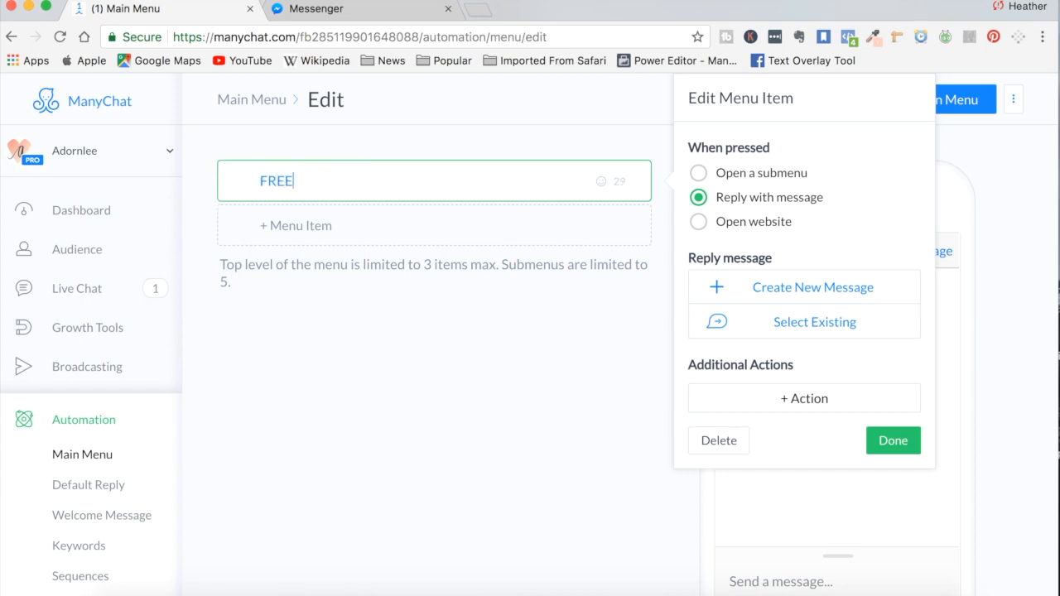
text( GUIDE)
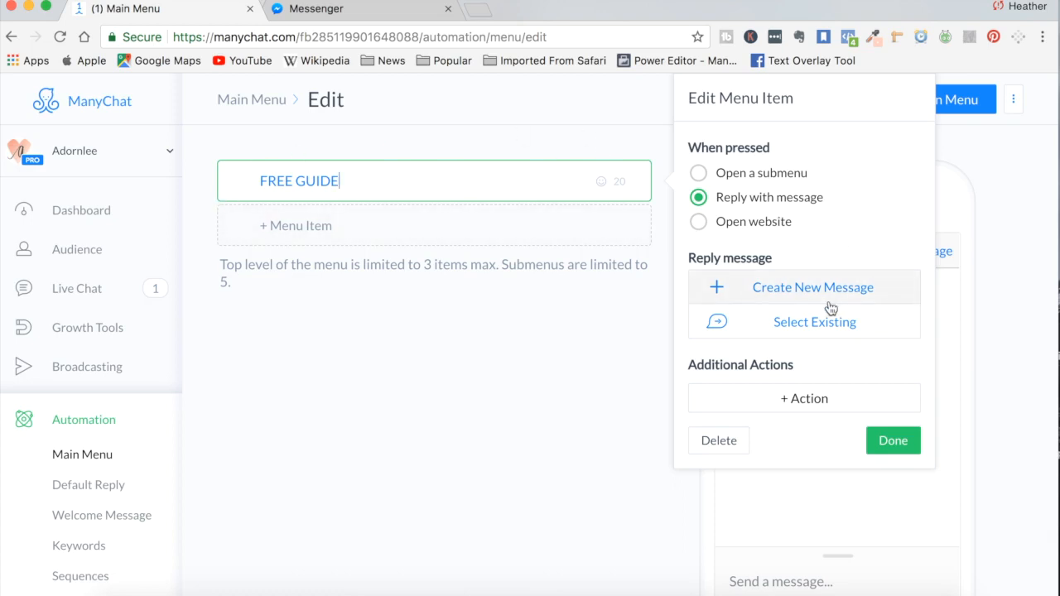
- Make the FREE GUIDE menu item open a website, using the home page address of the owner's site
click(700, 222)
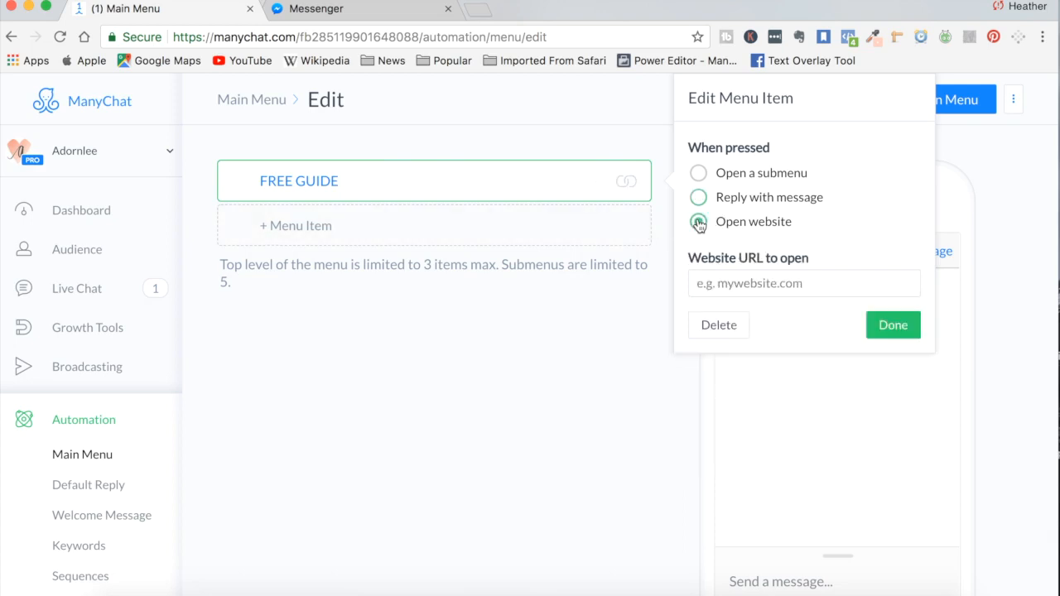
click(762, 286)
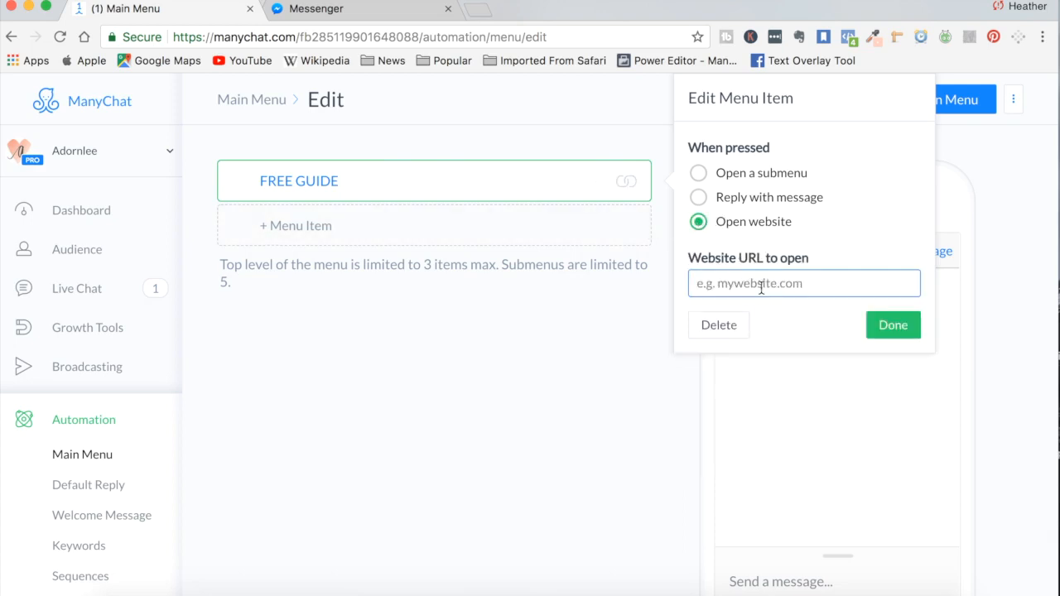
text(HE)
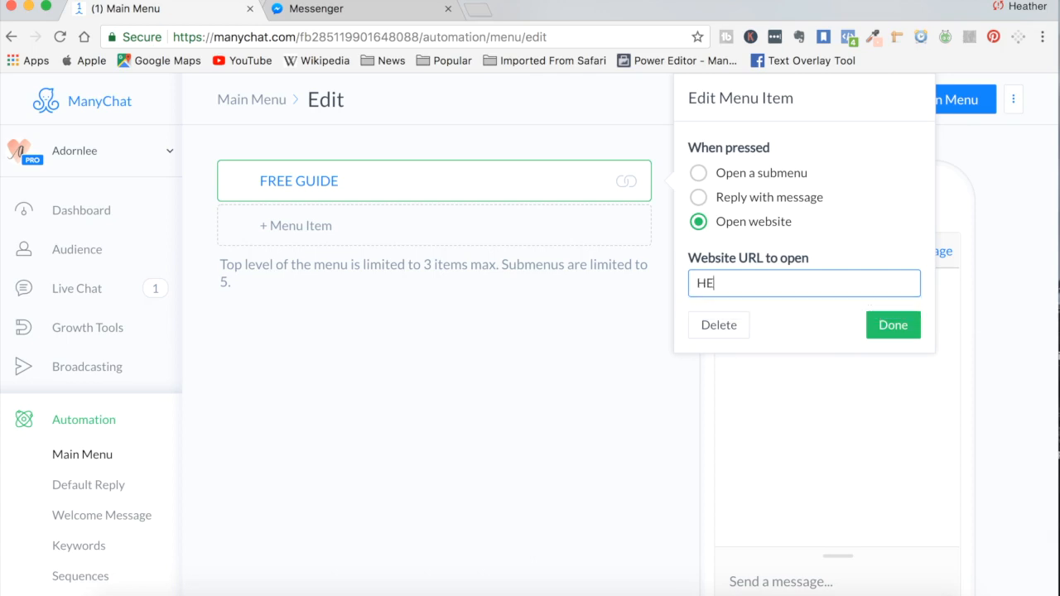
text(ATHERTERVEEN.COM)
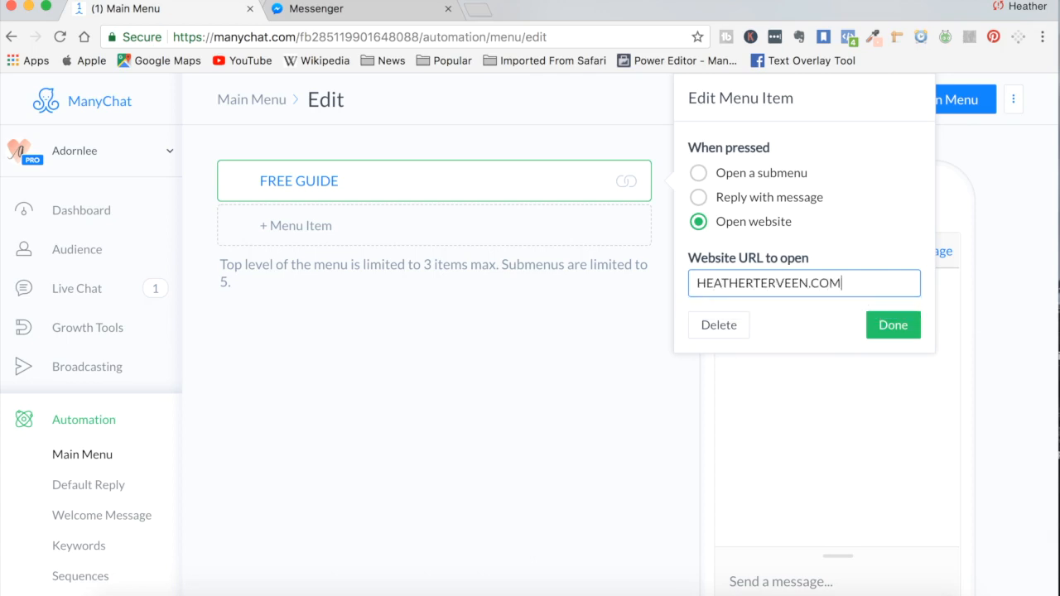
click(886, 332)
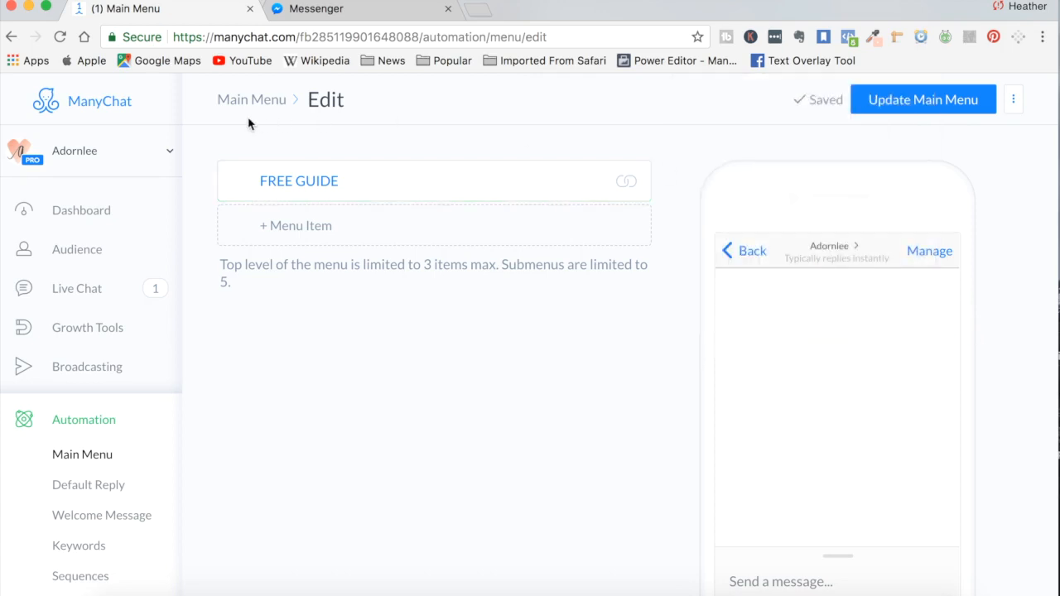
- Add a second main menu item and title it "FREE GROUP"
click(292, 231)
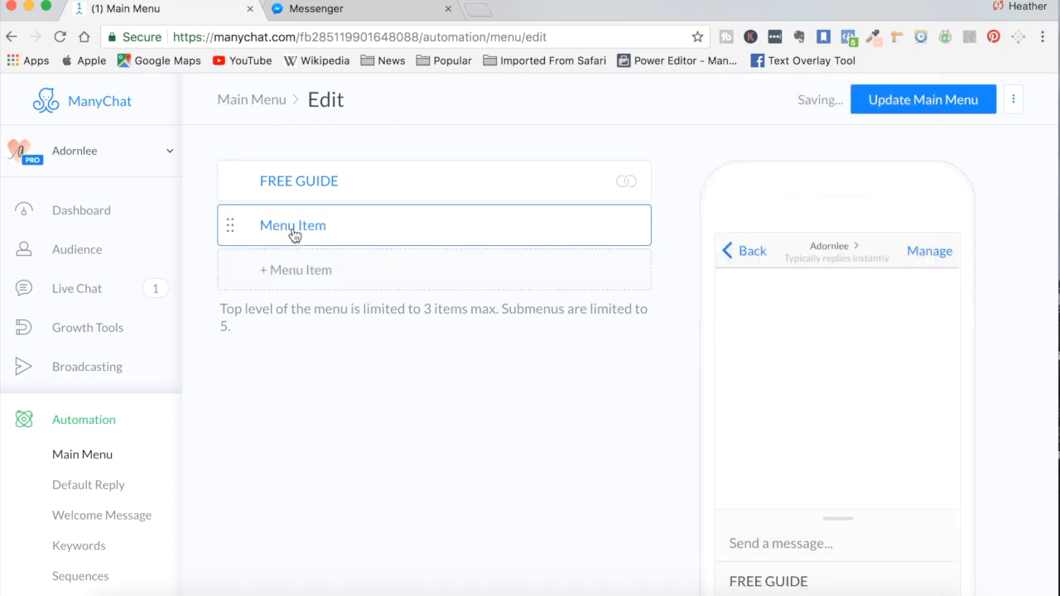
click(356, 224)
drag(356, 223, 209, 227)
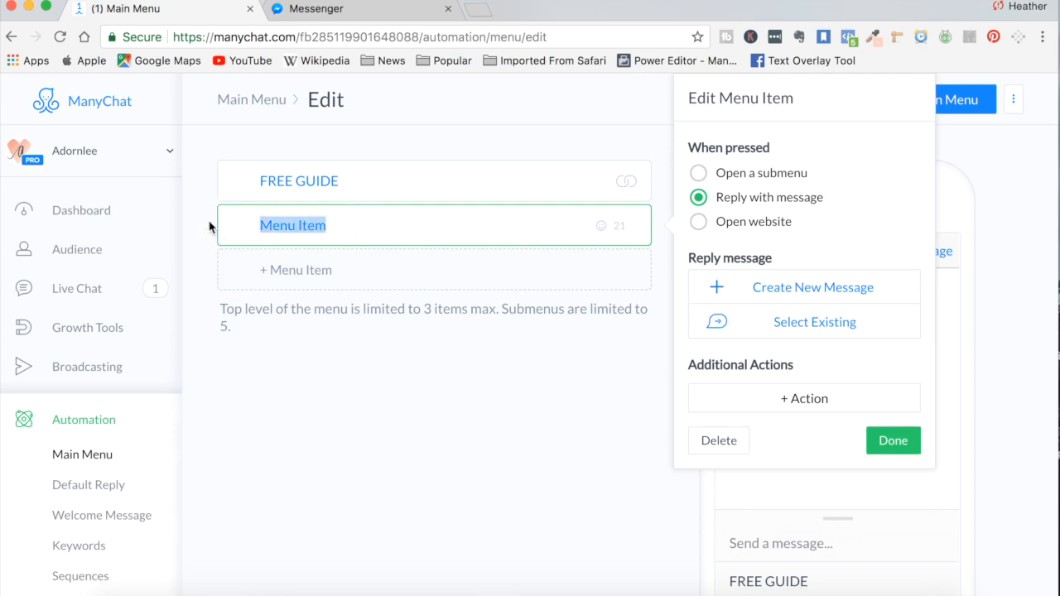
text(F)
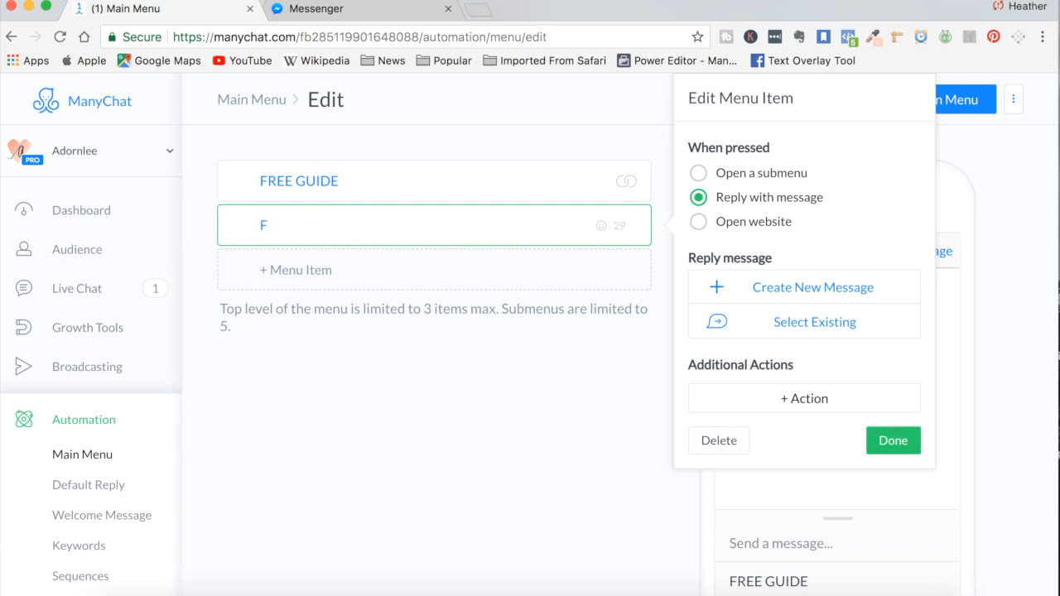
text(REE GROUP)
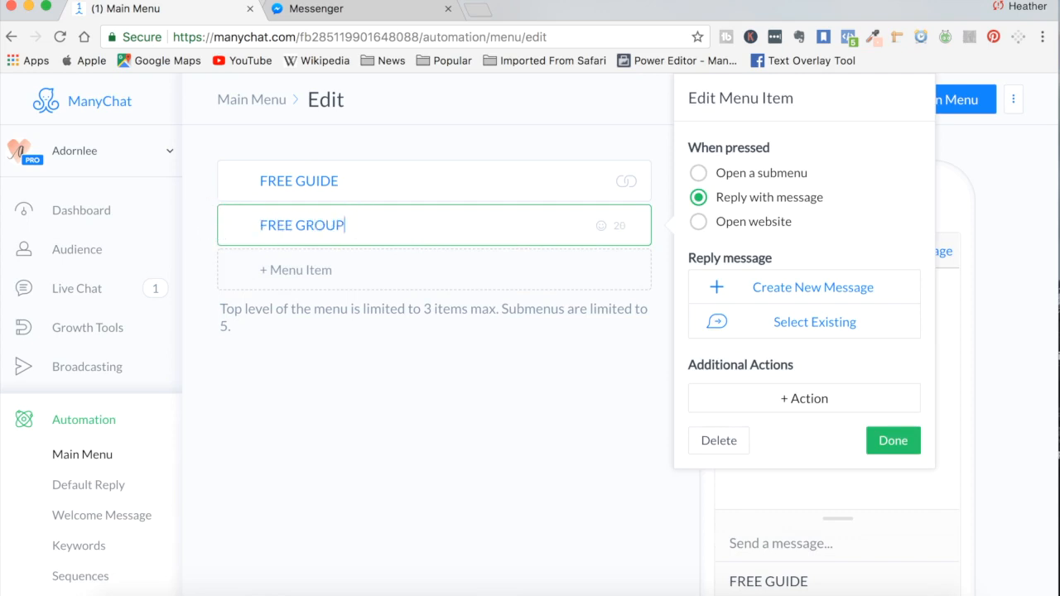
- Make the FREE GROUP menu item open a website, using the community page address of the owner's site, and update the main menu
click(700, 221)
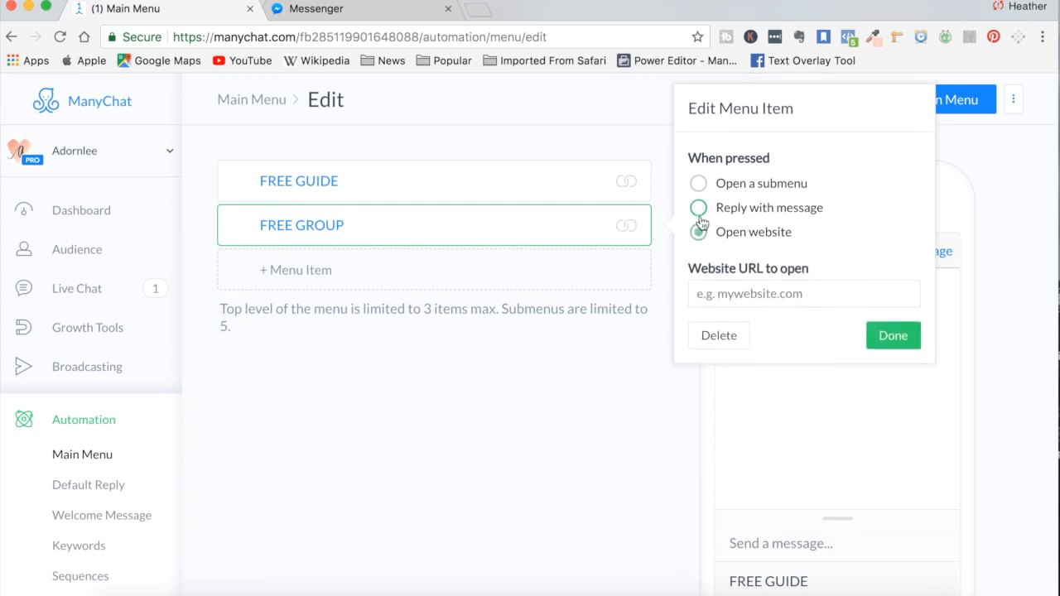
click(724, 297)
text(eathe)
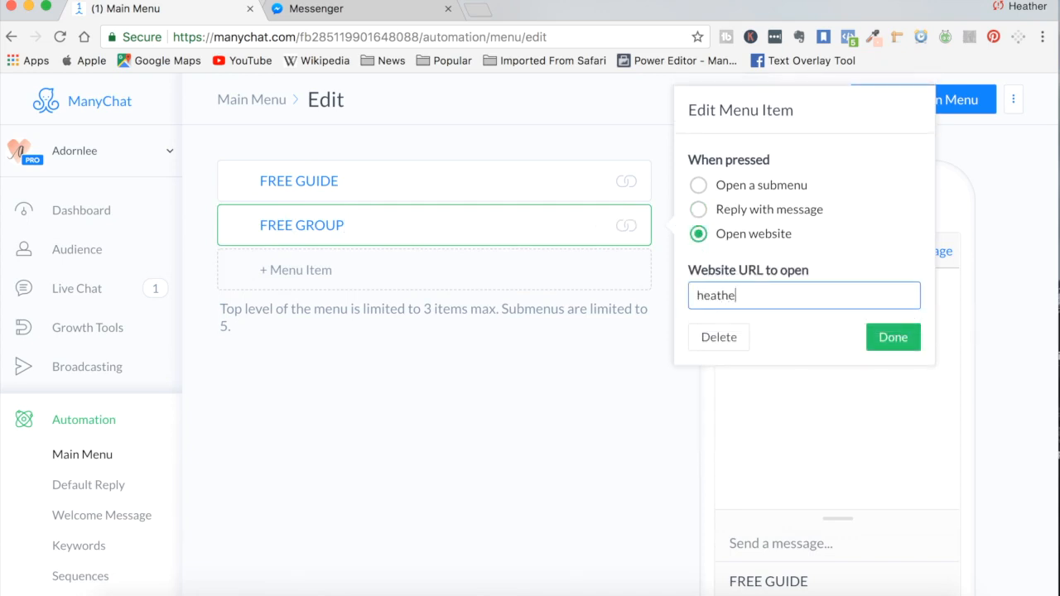
text(rterveen.com/community)
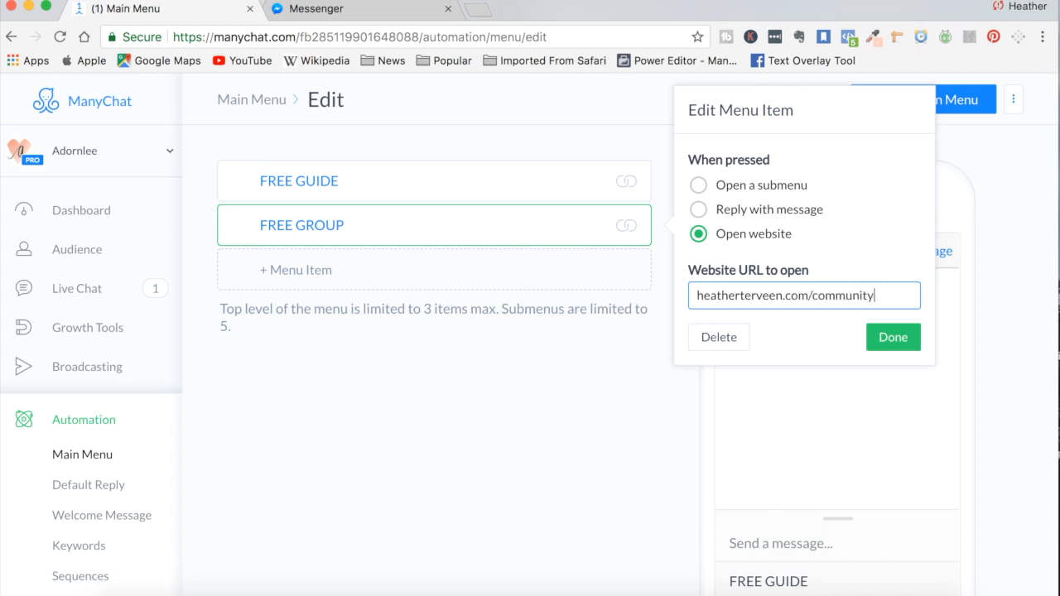
click(904, 339)
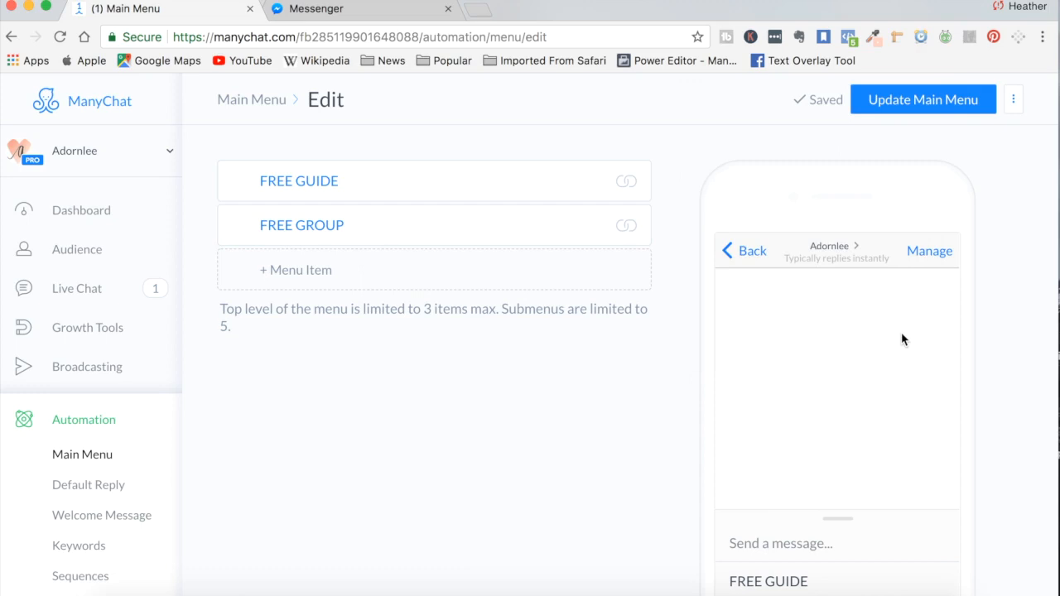
click(914, 99)
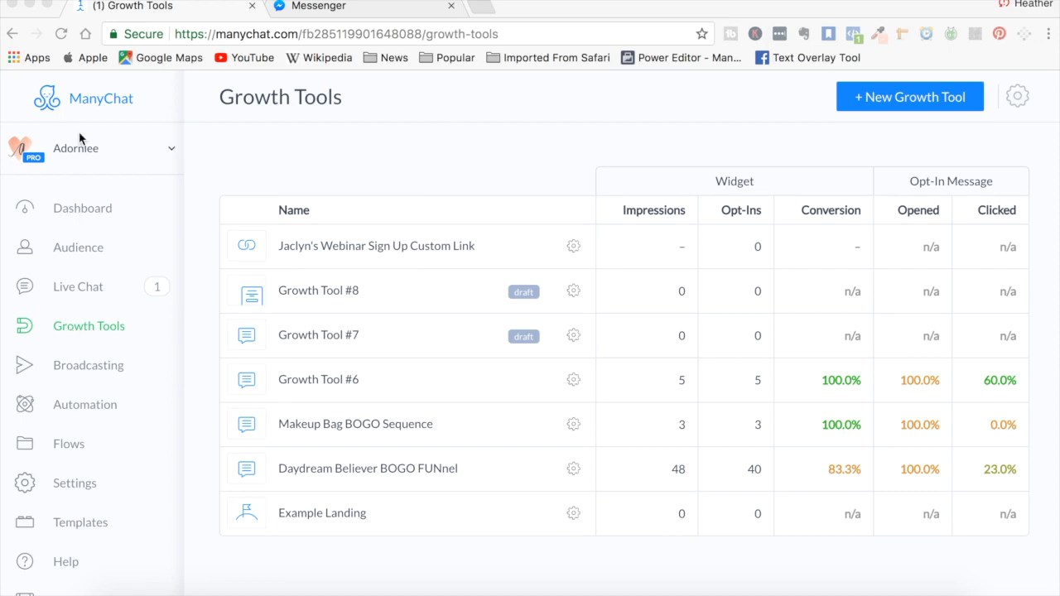
- Create a new growth tool of the Messenger Ref URL type
click(80, 337)
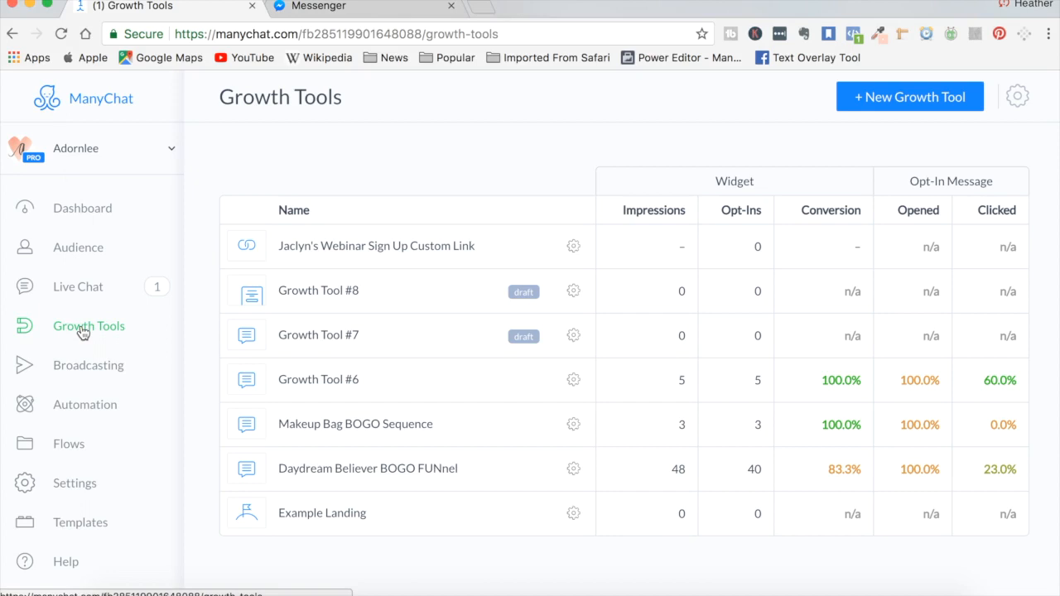
click(894, 99)
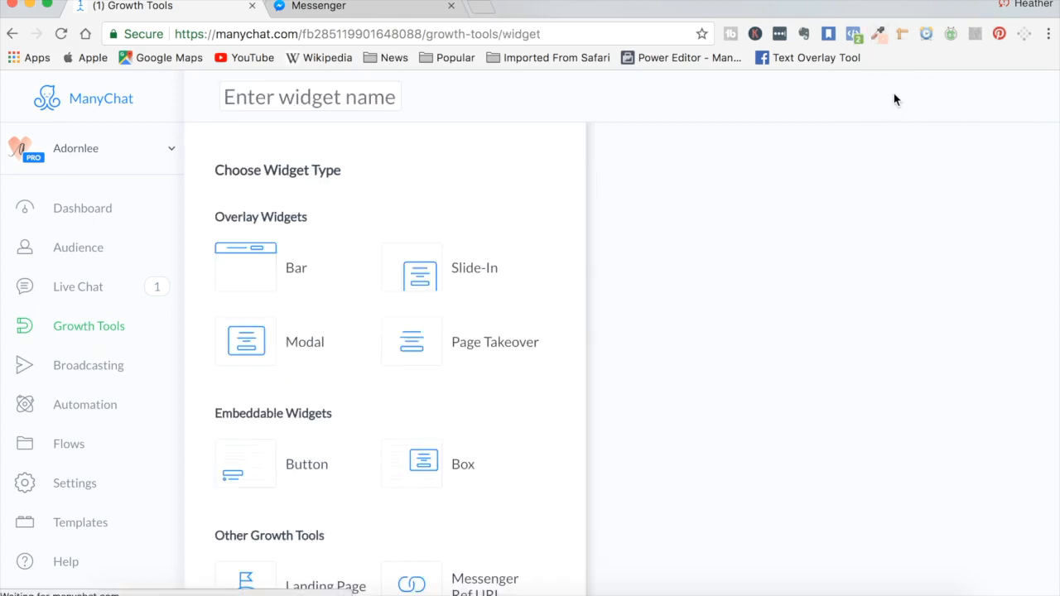
scroll(400, 347, down, 5)
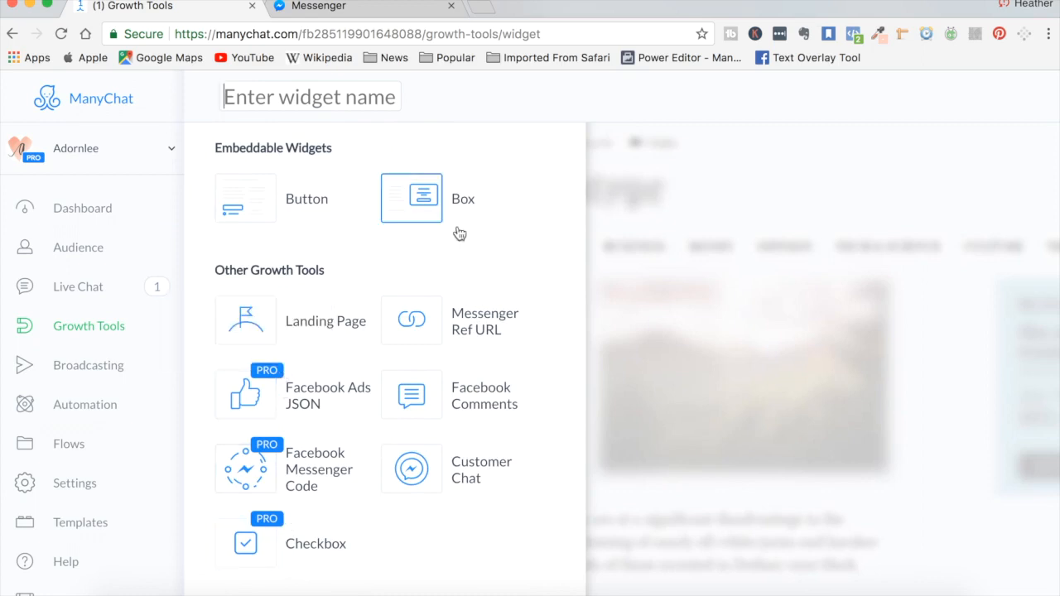
scroll(459, 235, up, 1)
click(475, 327)
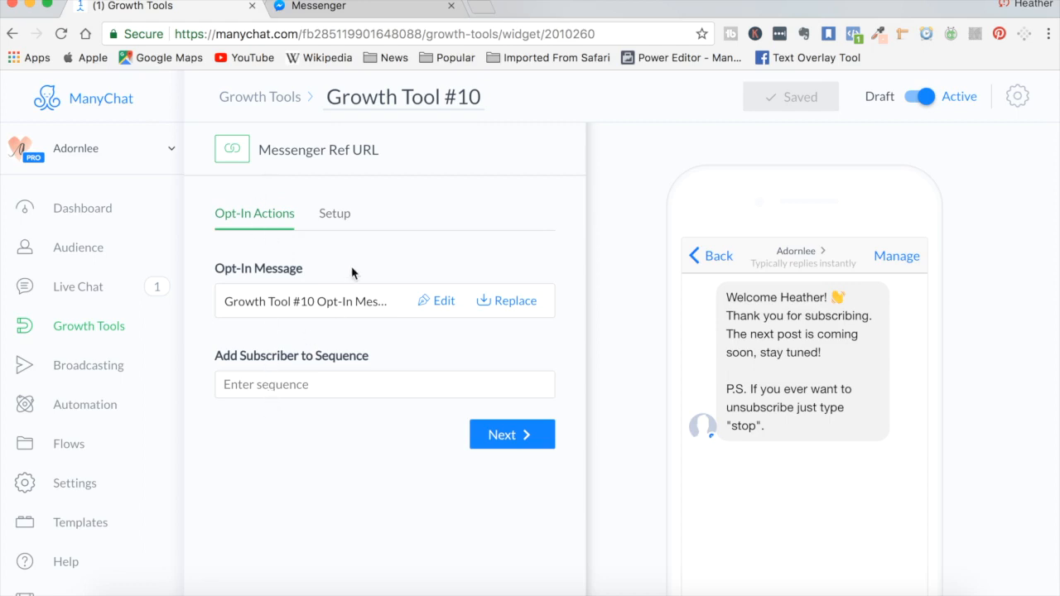
- Open the growth tool's opt-in message for editing and review its content
click(441, 305)
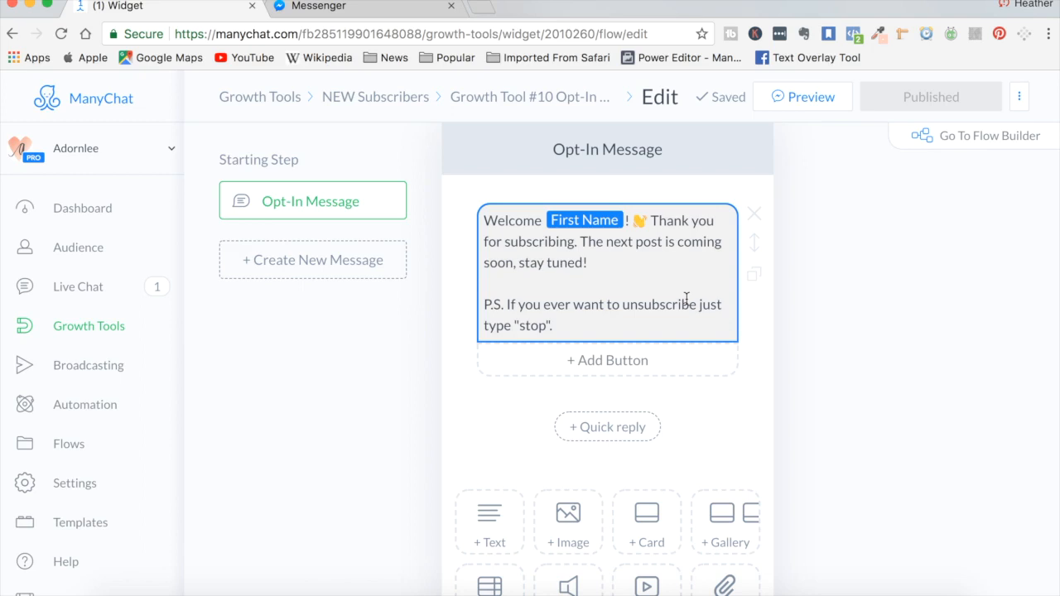
click(817, 279)
scroll(816, 279, down, 5)
scroll(817, 279, up, 5)
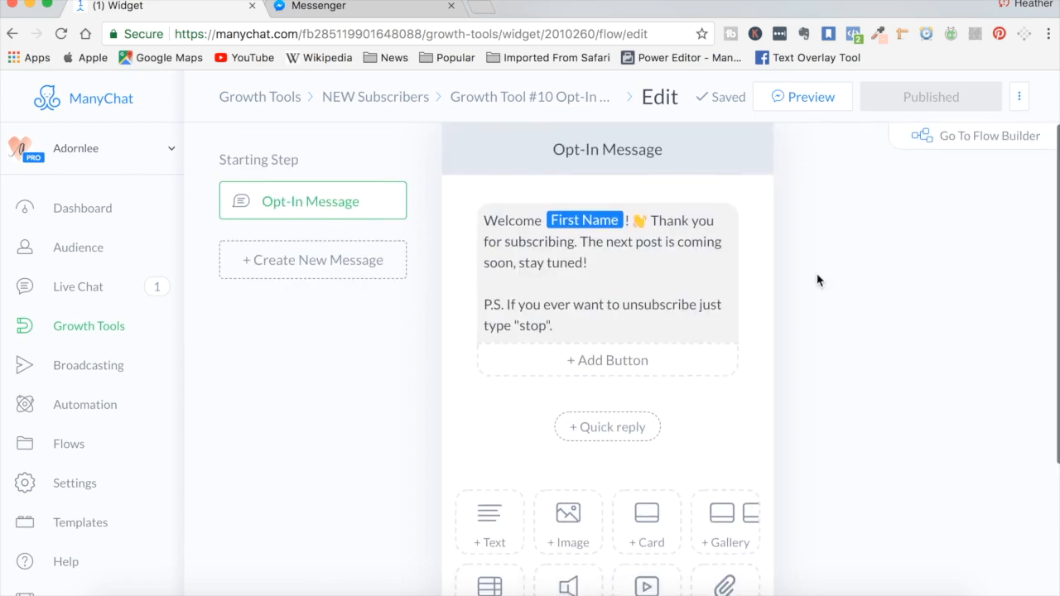
- Return to the NEW Subscribers growth tool and copy its Messenger Ref URL from the setup
click(371, 104)
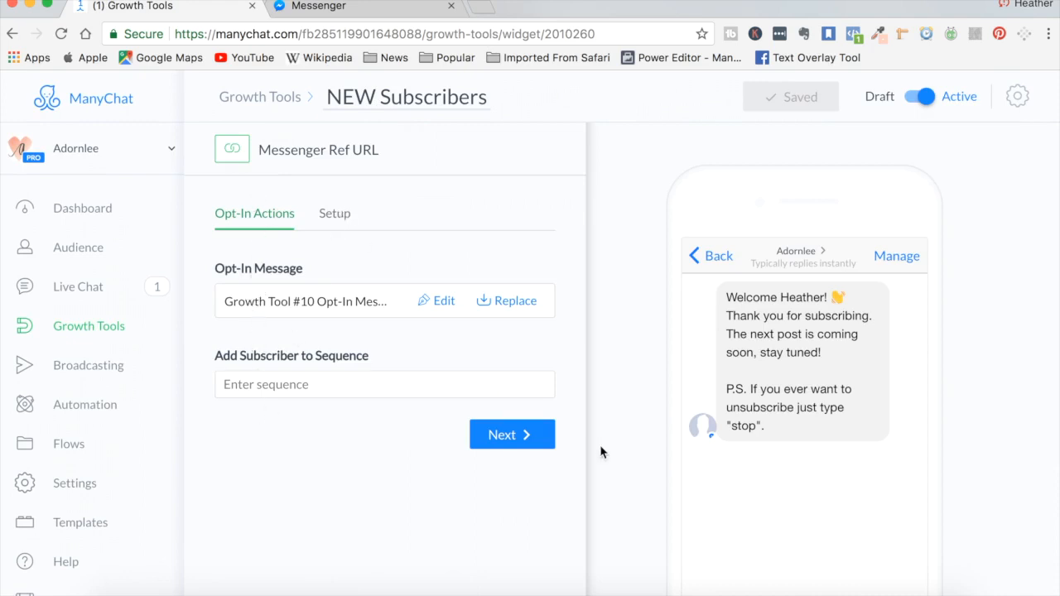
click(530, 444)
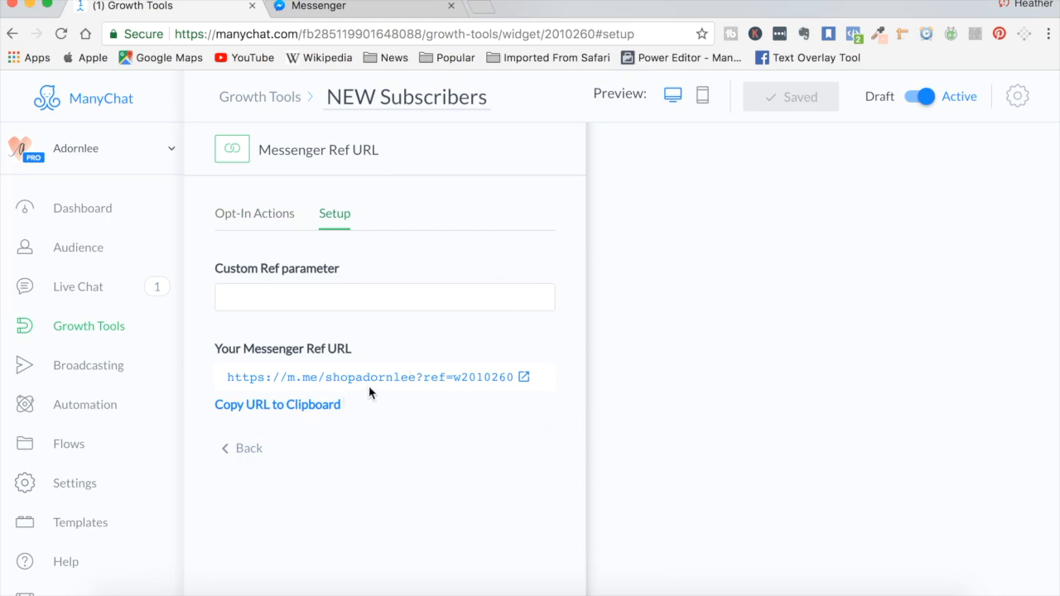
click(288, 406)
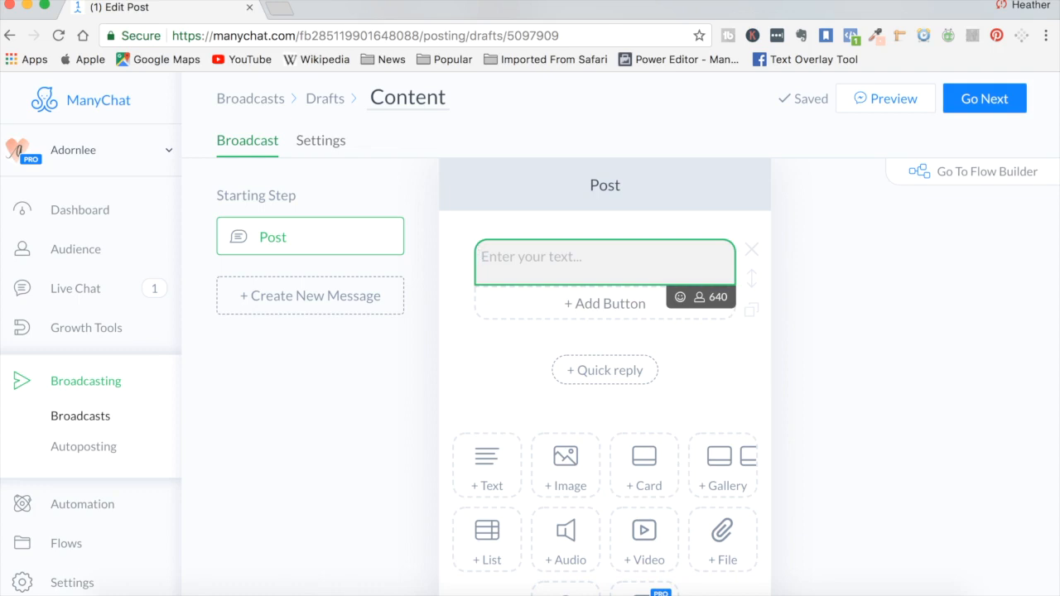
- Write the broadcast post with a First Name greeting and an invitation to the live on 5 ways Messenger bots grow a business, adding a "YES!" button
text(Hey First Name !)
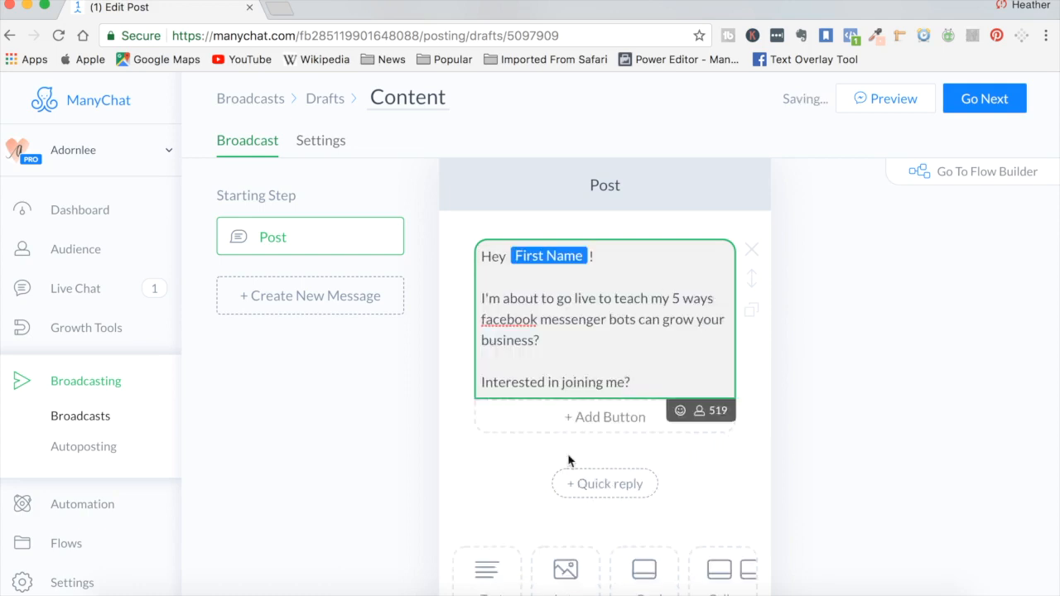
click(603, 421)
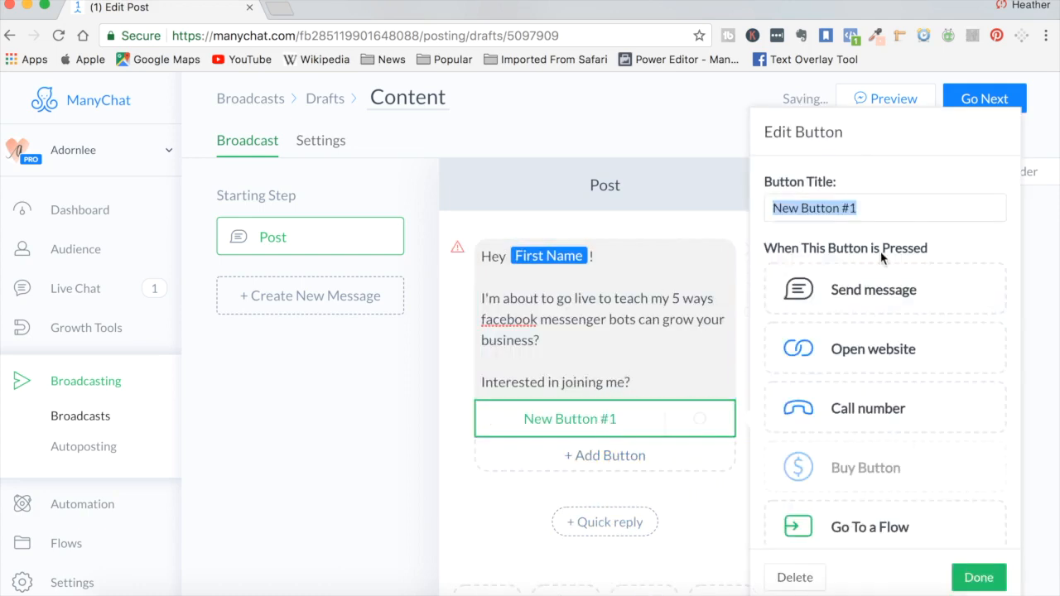
drag(870, 207, 713, 204)
text(YES)
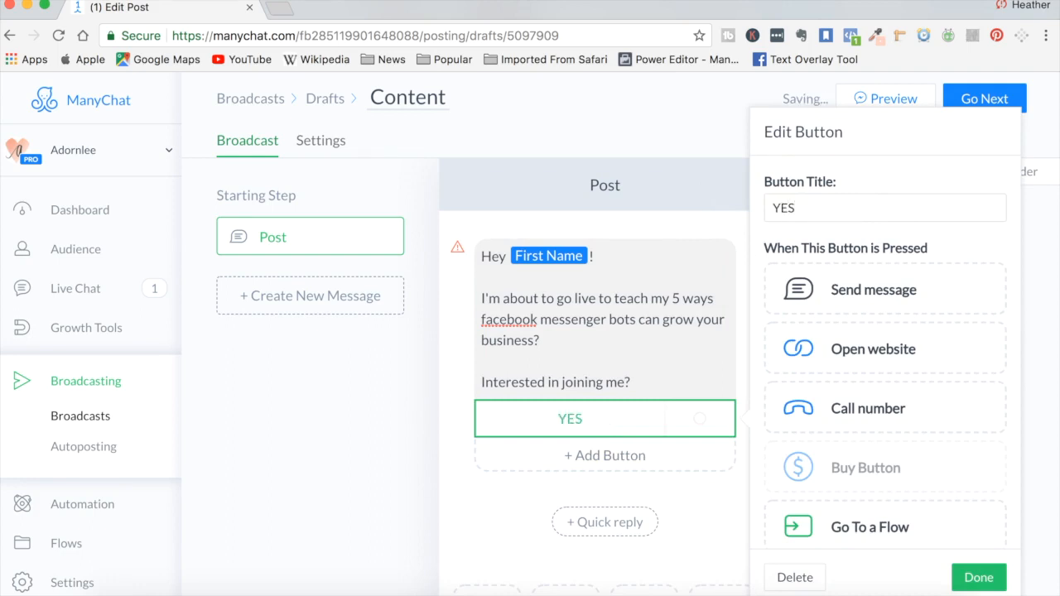
text(!)
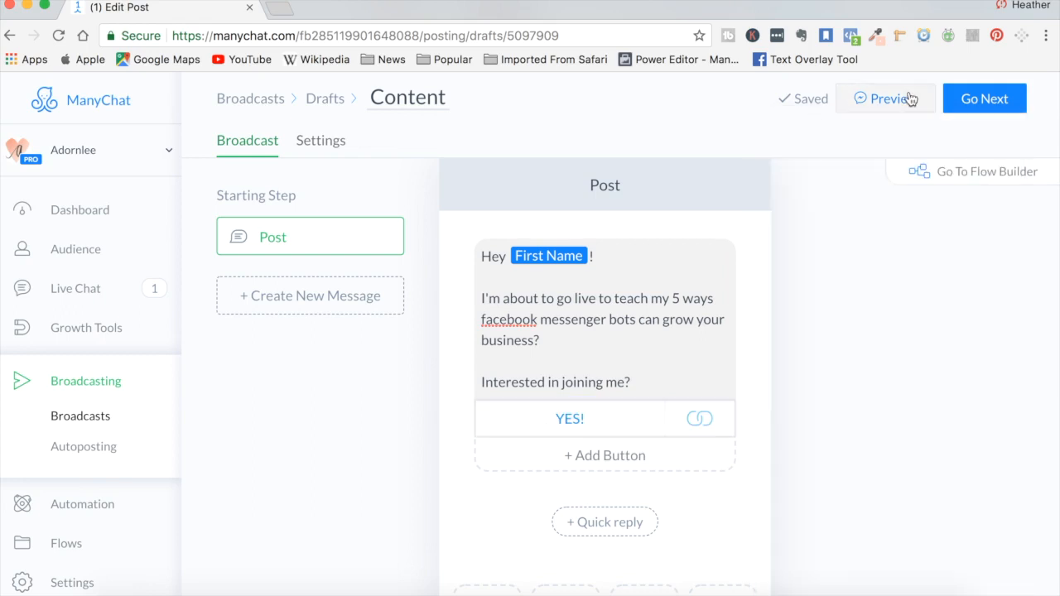
- Proceed to the broadcast's settings and look through the available targeting conditions
click(985, 100)
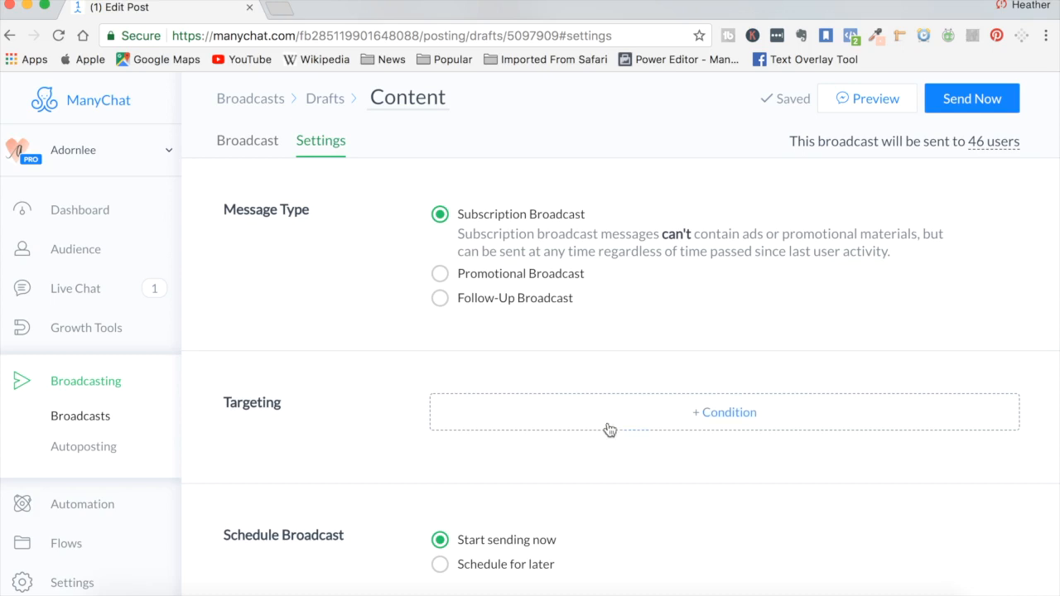
click(741, 418)
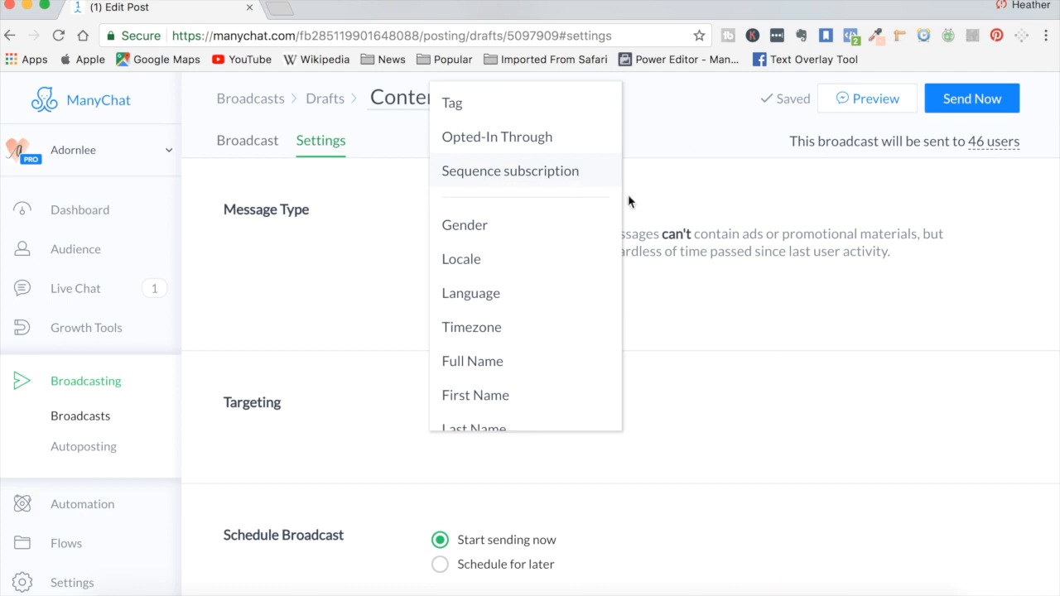
click(755, 412)
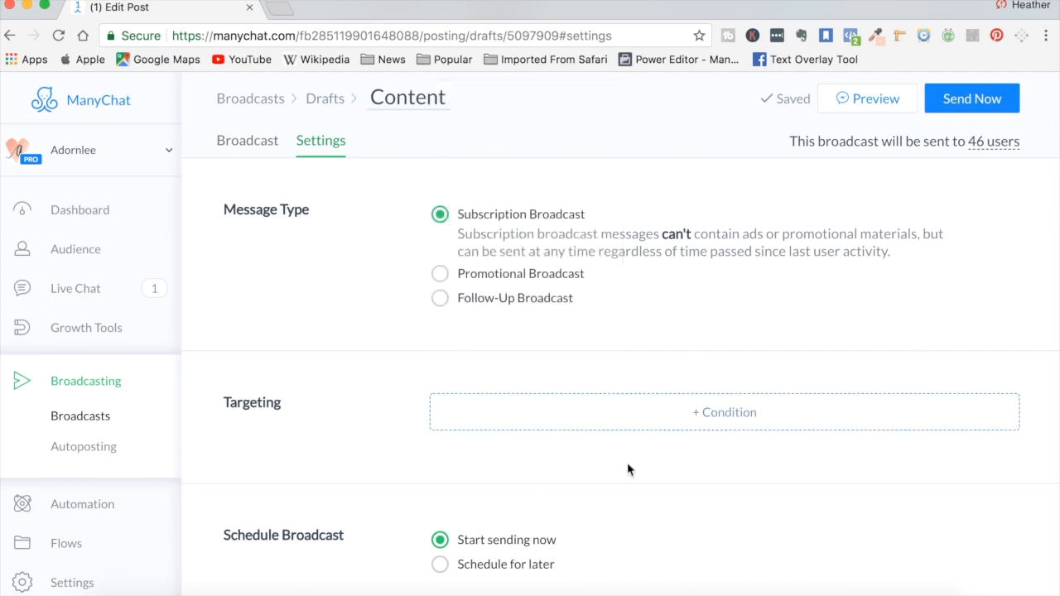
- Set the broadcast's notifications to "Only 1 regular notification" and its timezone setting to "Send all at the same time"
scroll(674, 523, down, 3)
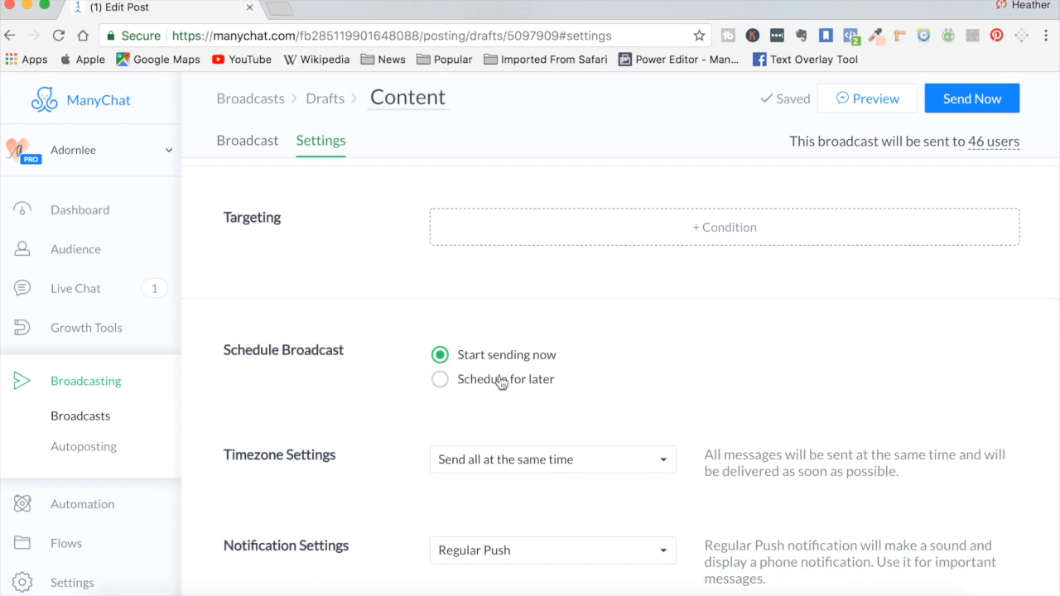
scroll(500, 381, down, 1)
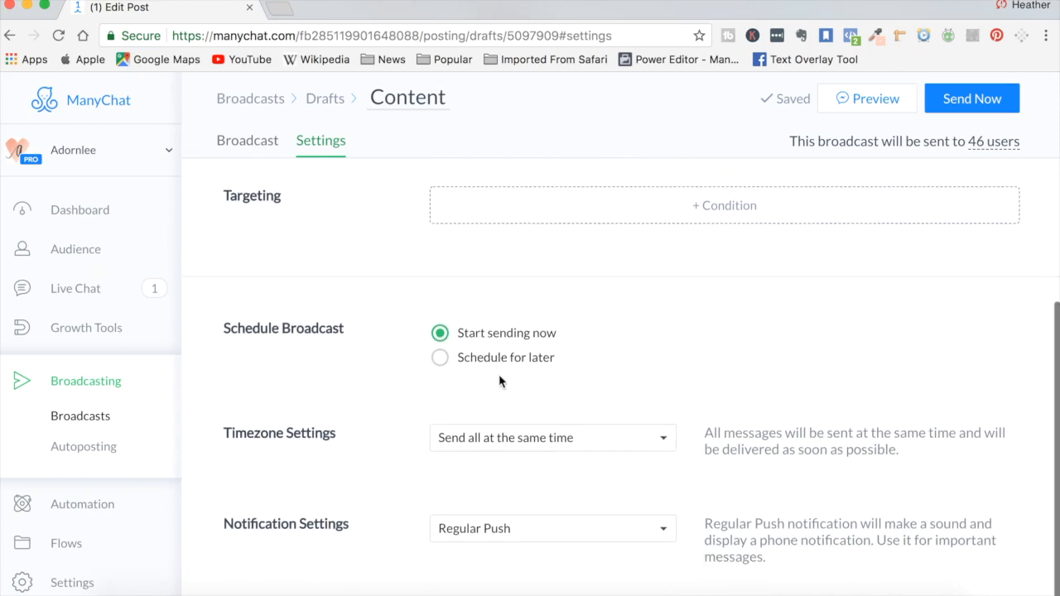
click(662, 529)
click(623, 545)
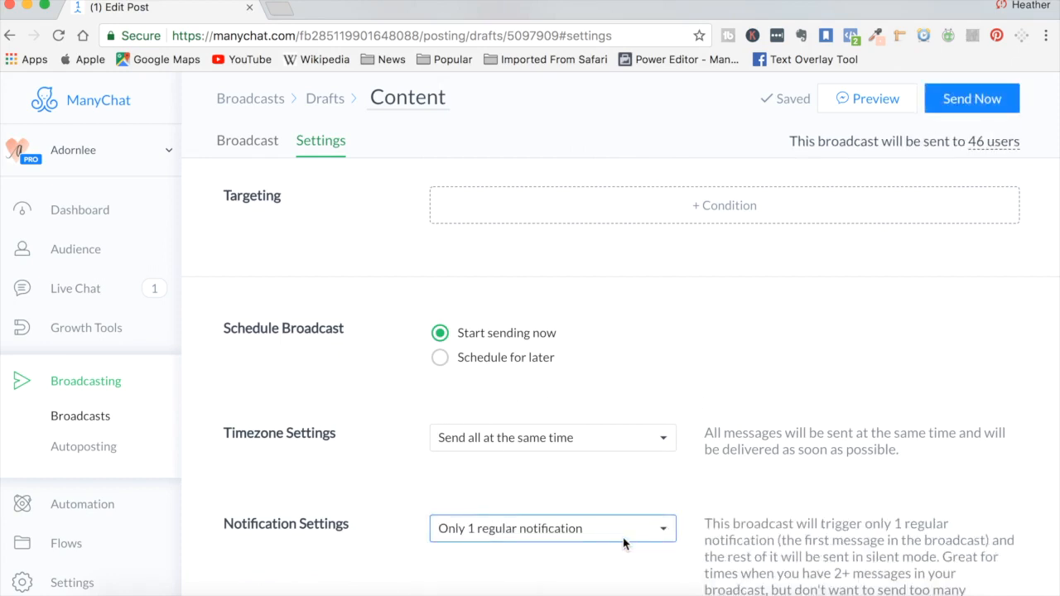
click(666, 438)
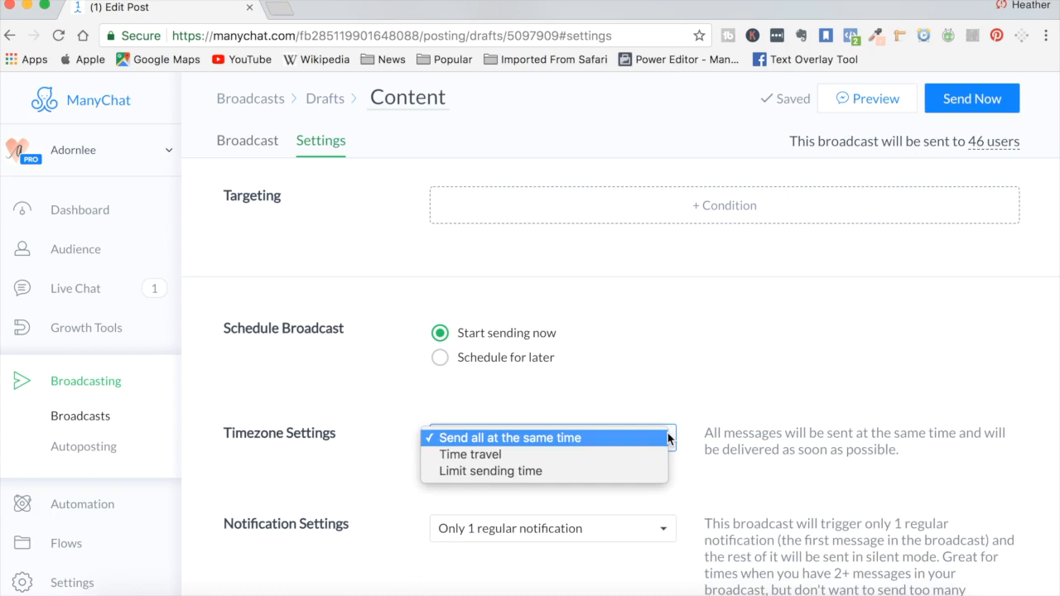
click(527, 439)
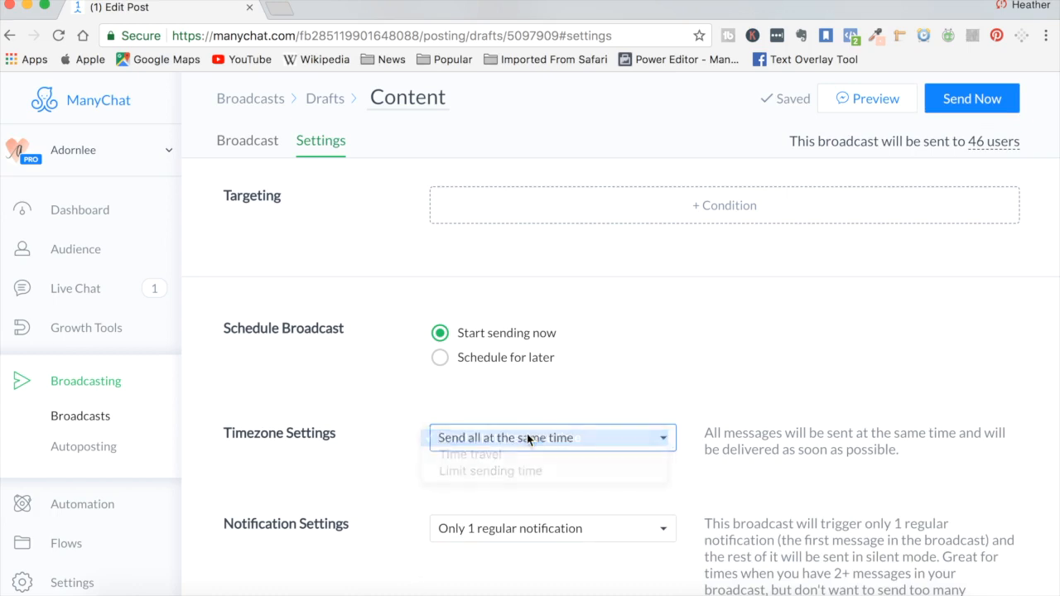
scroll(777, 429, down, 2)
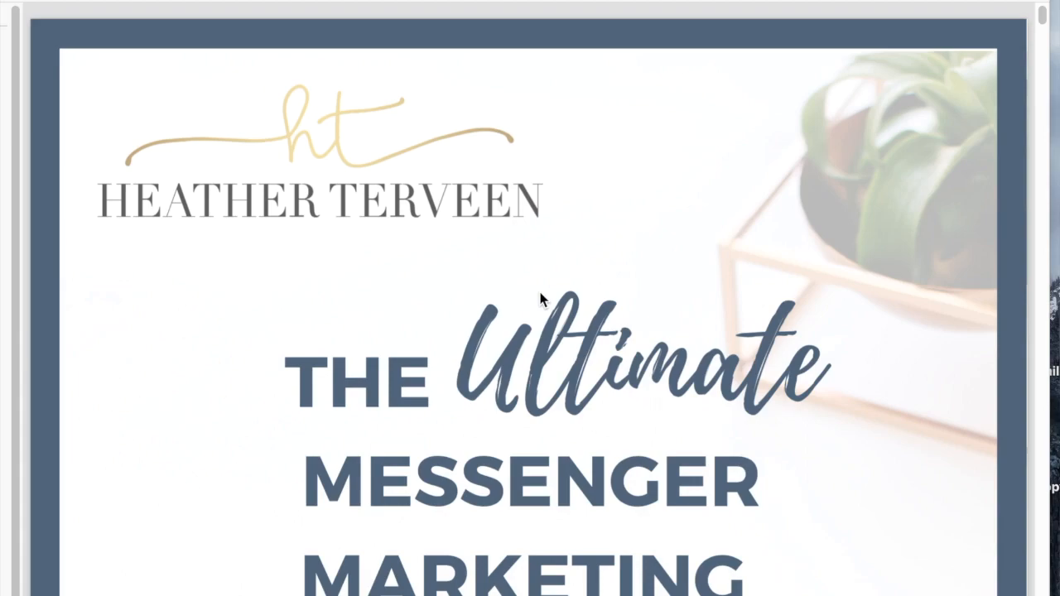
- Look through the Ultimate Messenger Marketing Getting Started Guide and the Messenger Boss Facebook group page
scroll(538, 288, down, 5)
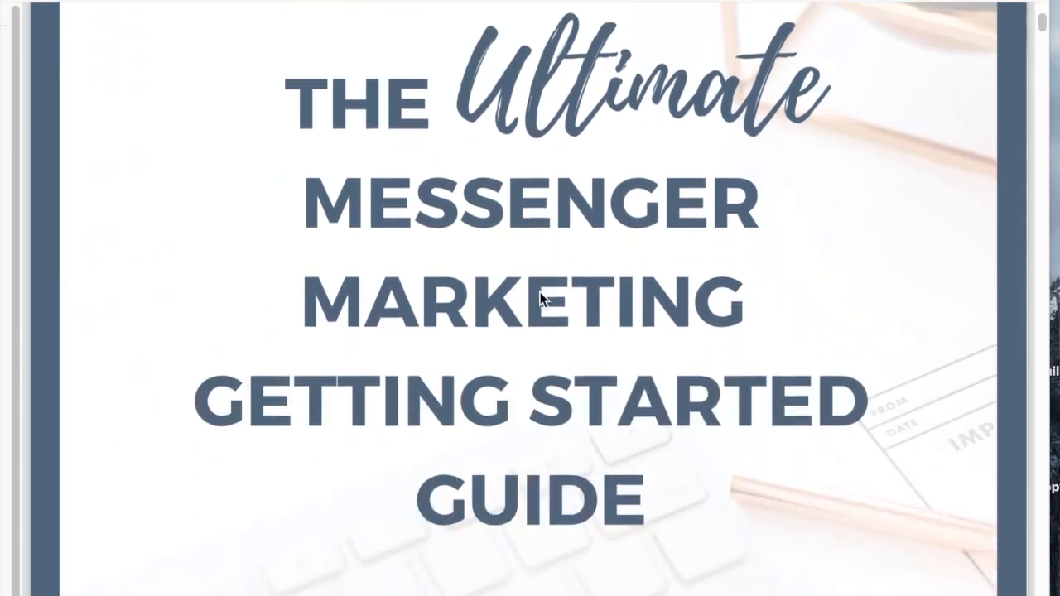
scroll(540, 298, down, 10)
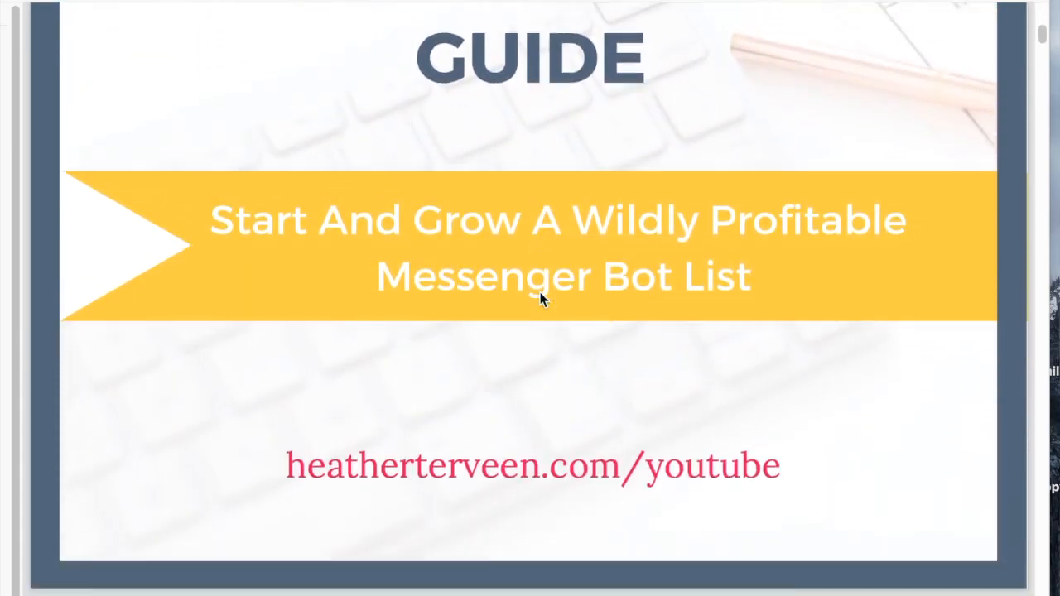
scroll(540, 300, down, 10)
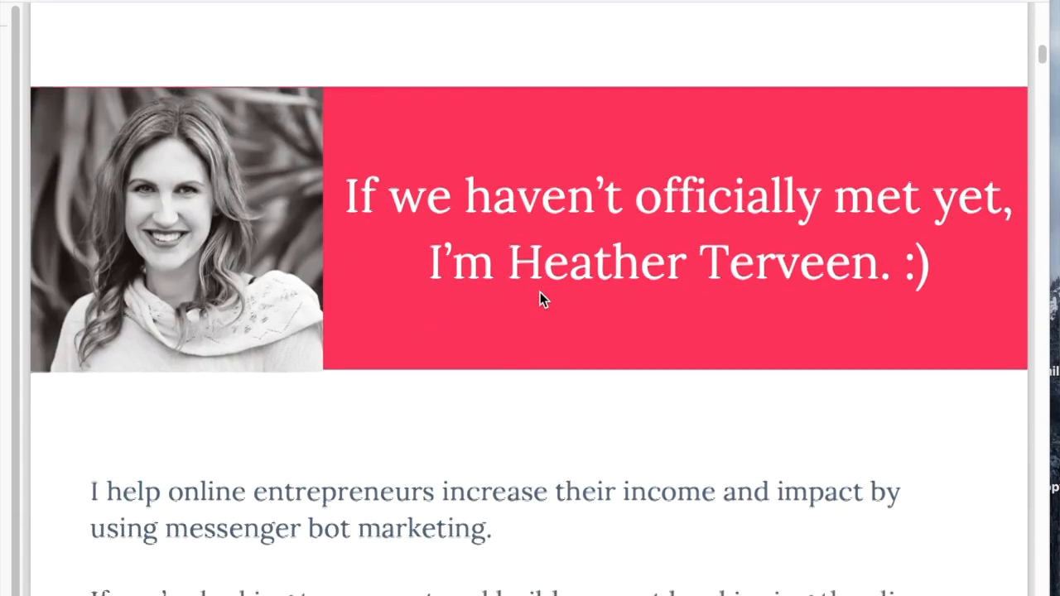
scroll(540, 298, down, 12)
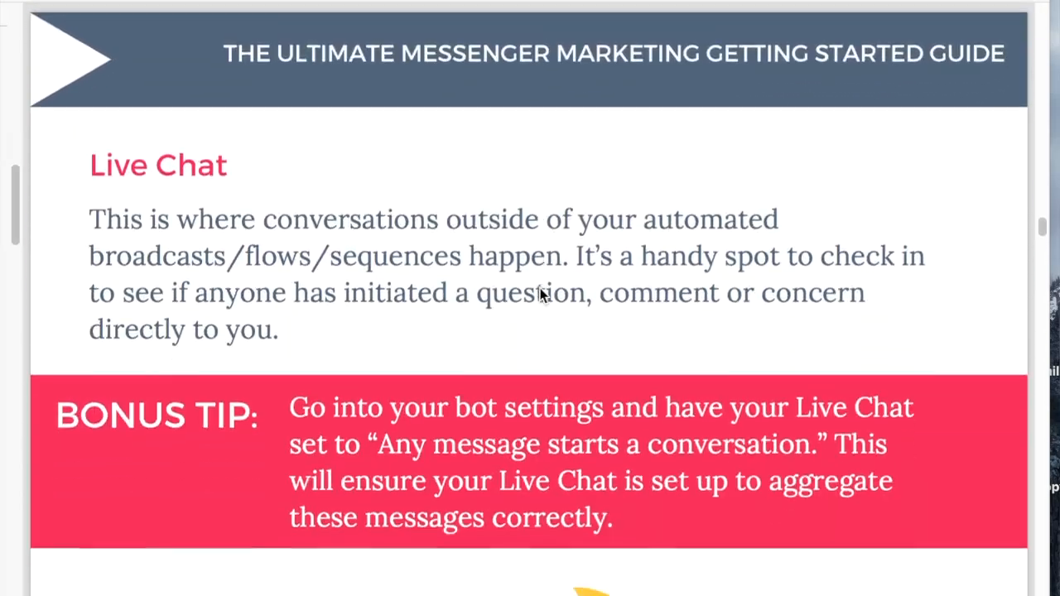
scroll(540, 295, down, 10)
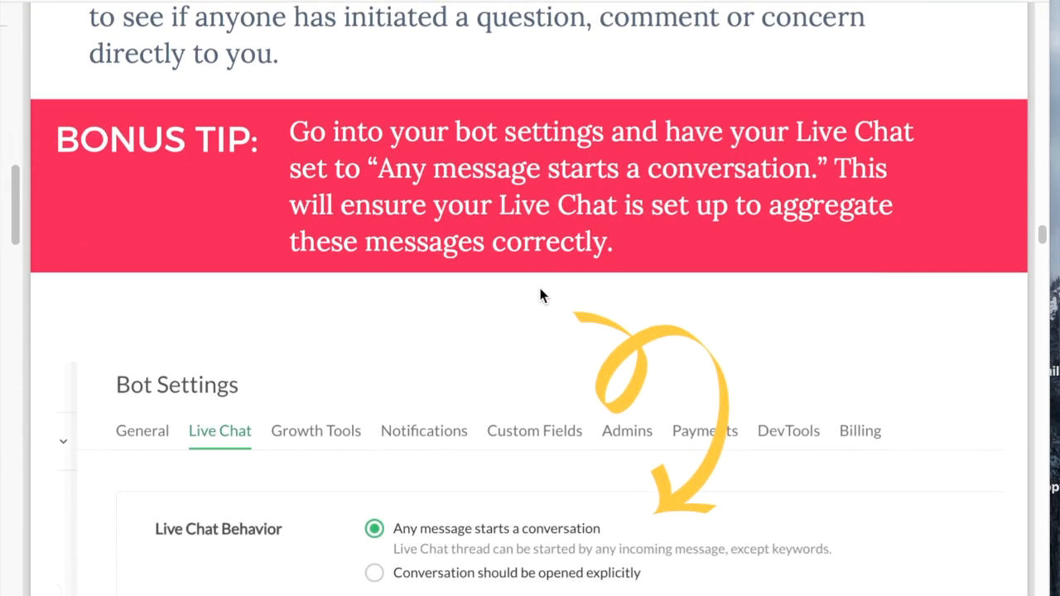
scroll(540, 295, down, 10)
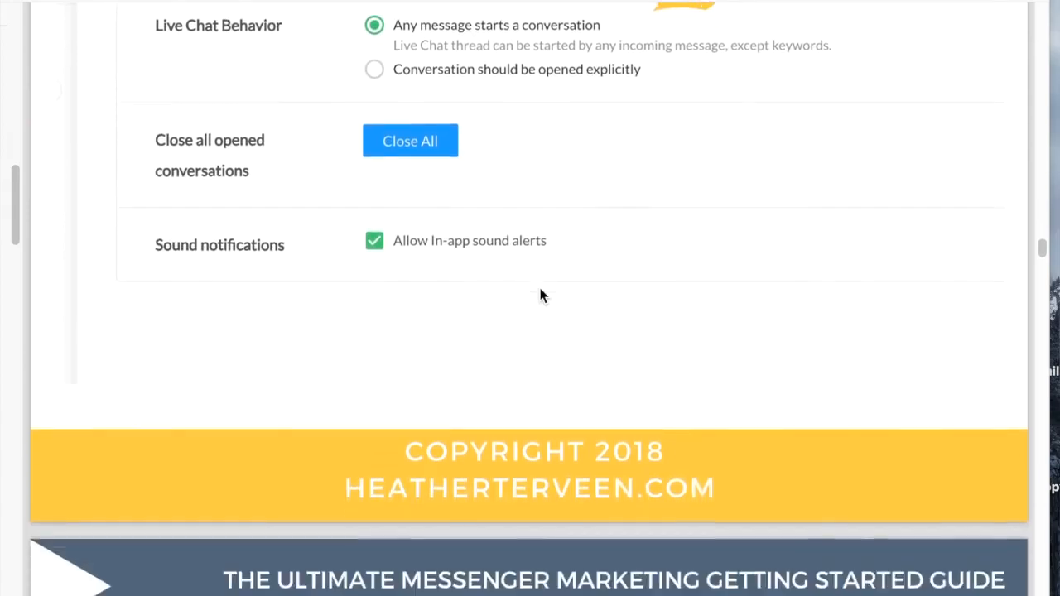
scroll(540, 295, down, 8)
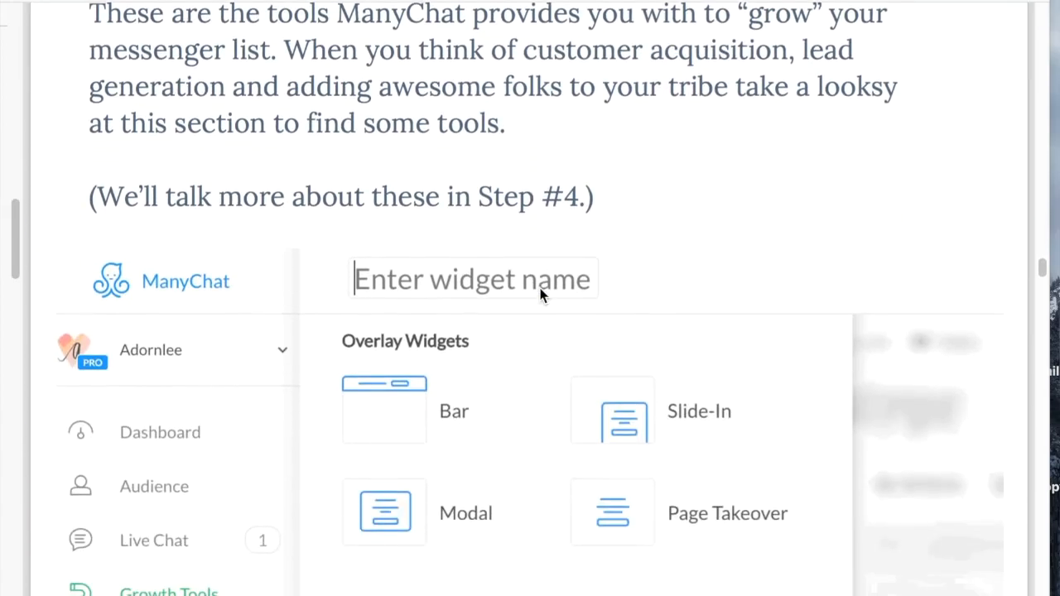
scroll(540, 296, down, 7)
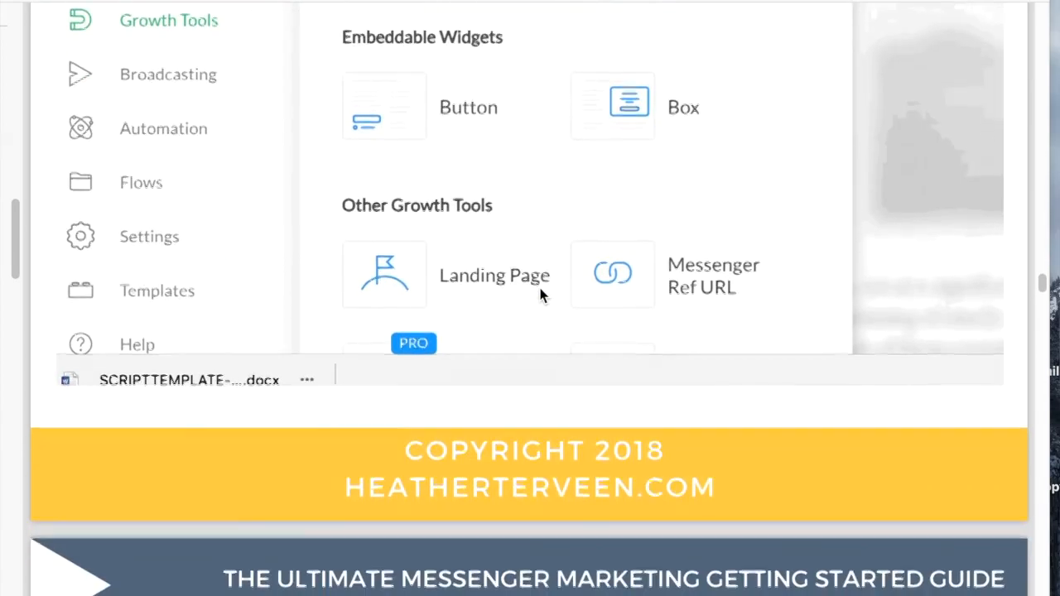
scroll(540, 295, down, 9)
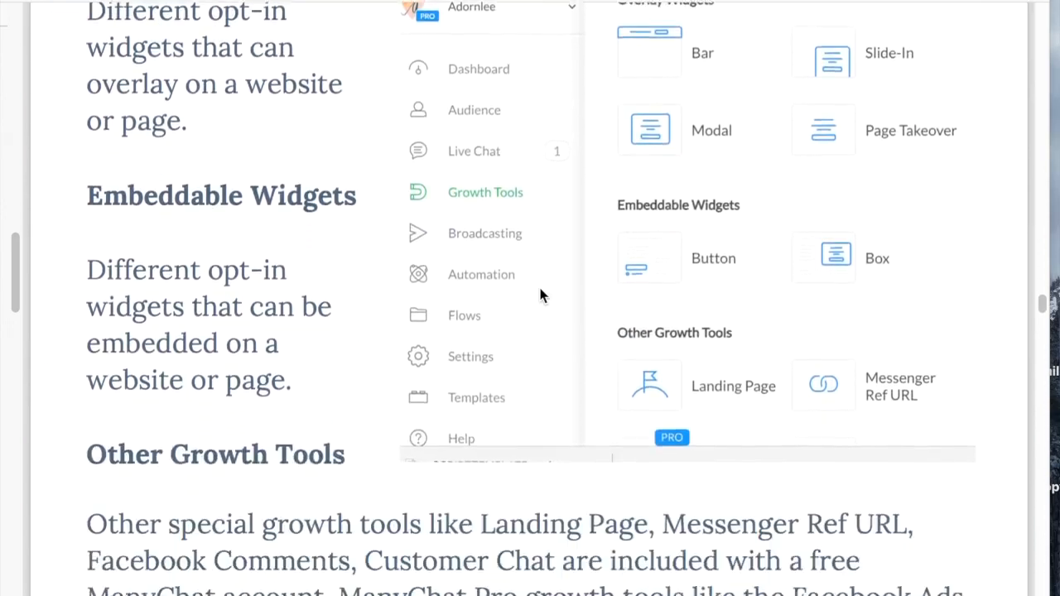
scroll(540, 296, down, 5)
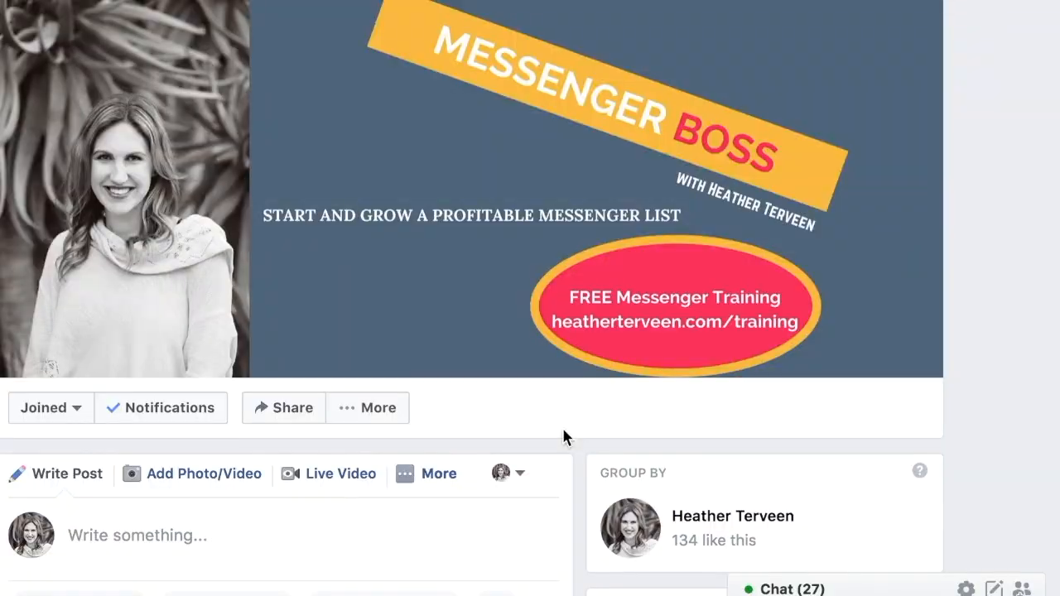
scroll(563, 432, down, 5)
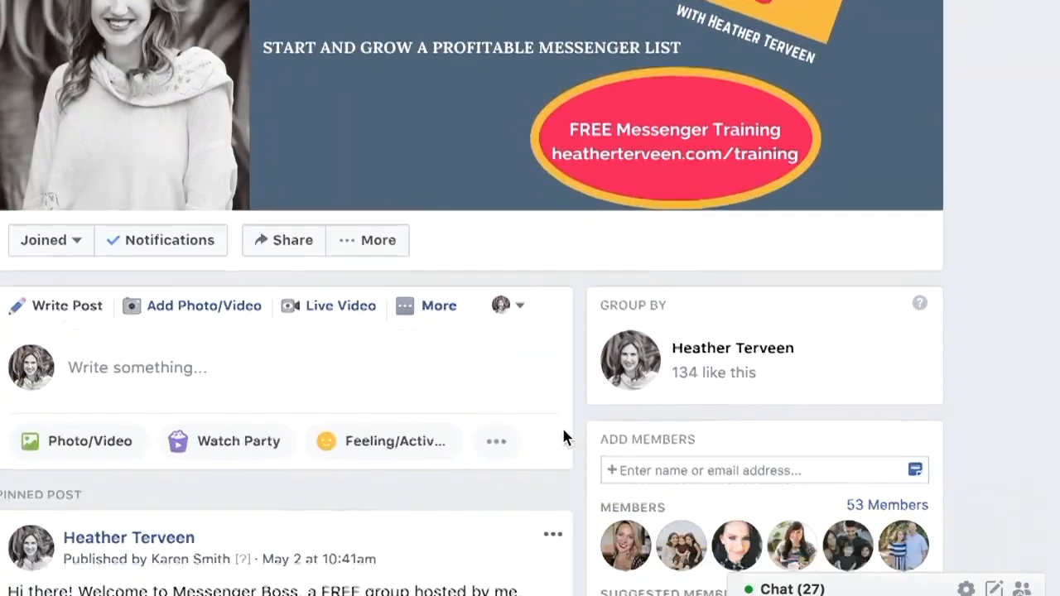
scroll(563, 437, down, 2)
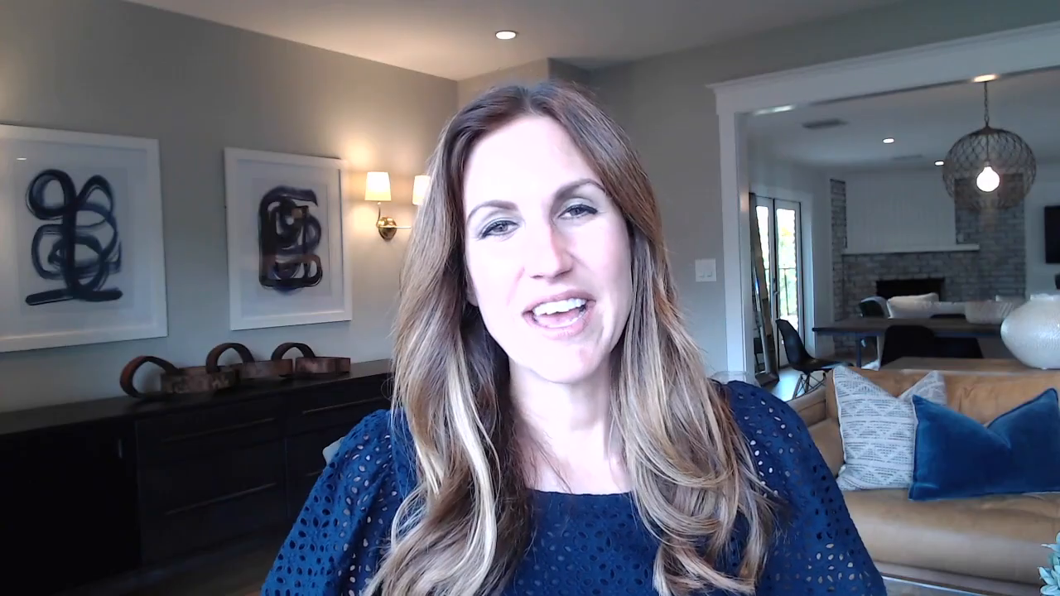